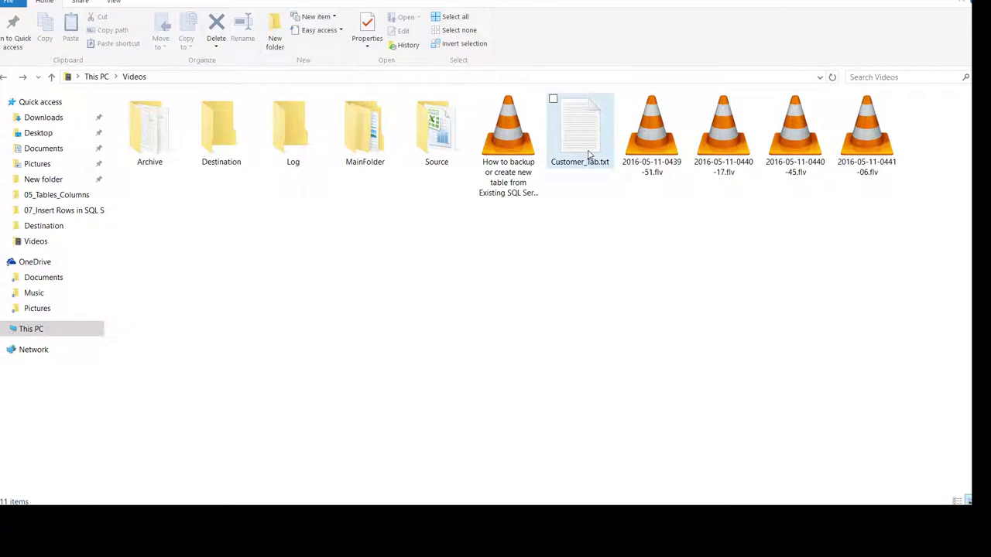
Open Customer_Tab.txt to review its header line and customer rows, and close it again.
double_click(585, 135)
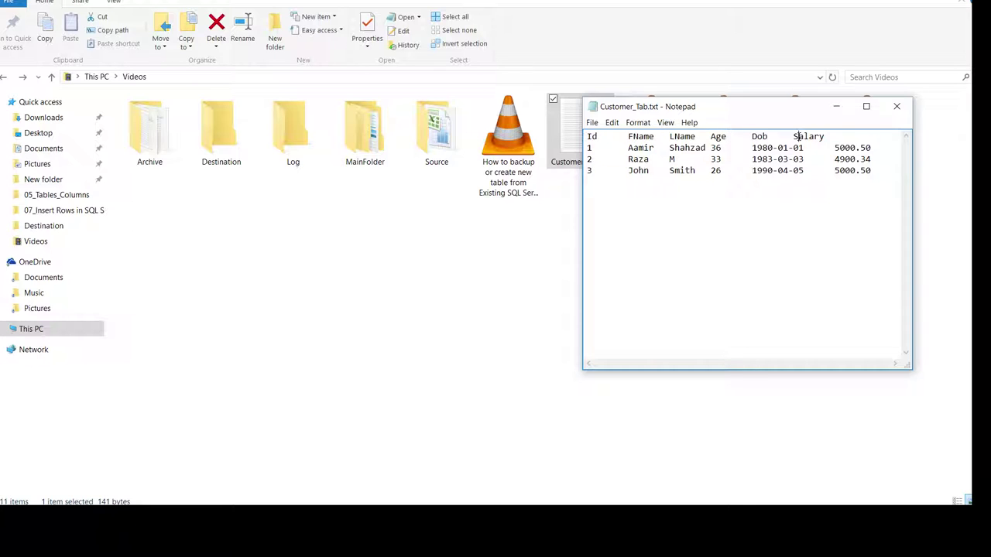
drag(827, 135, 587, 136)
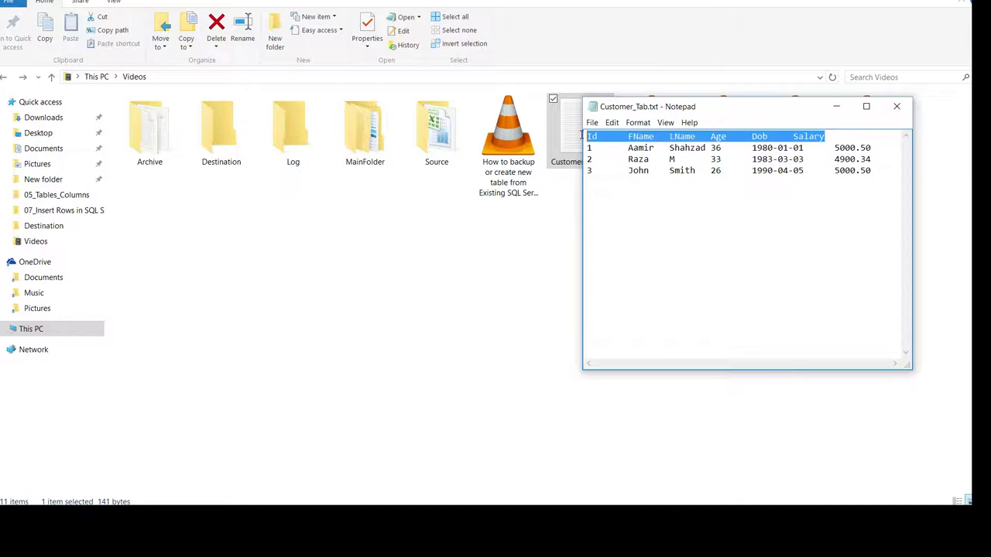
drag(873, 171, 584, 147)
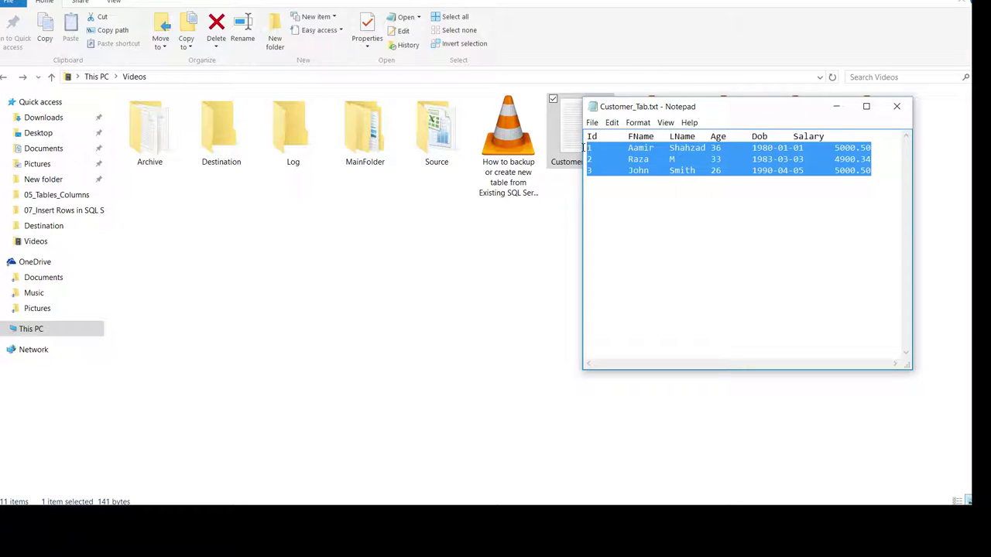
click(897, 106)
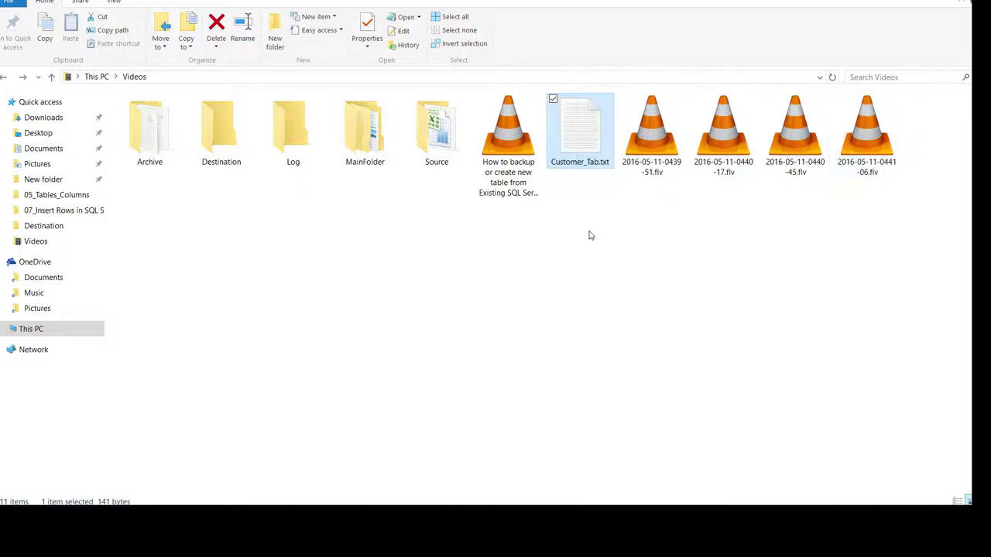
Launch Excel through the Windows Run dialog.
key(super+x)
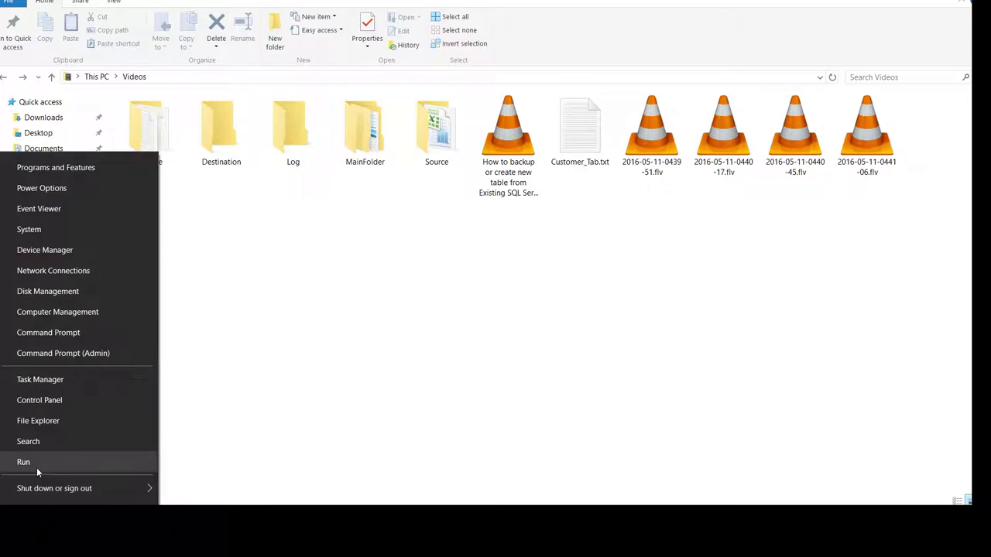
click(36, 468)
text(ssms)
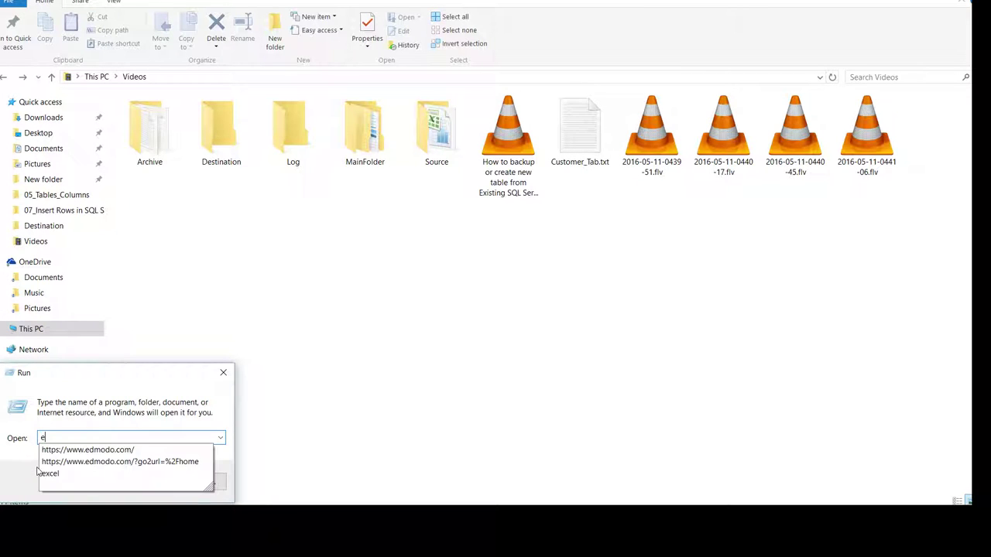
key(Return)
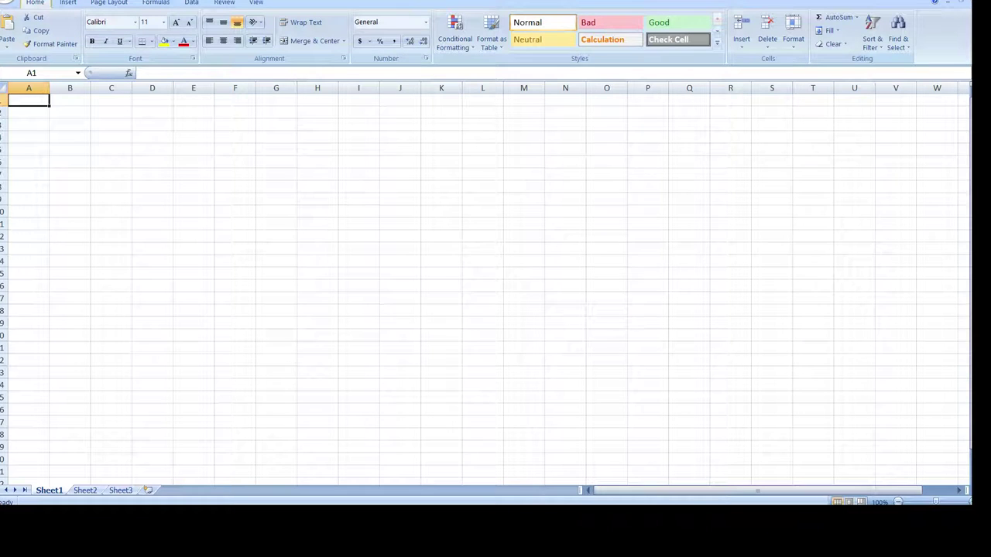
Open Customer_Tab.txt from the Videos folder, with the file filter set to All Files.
key(alt+f)
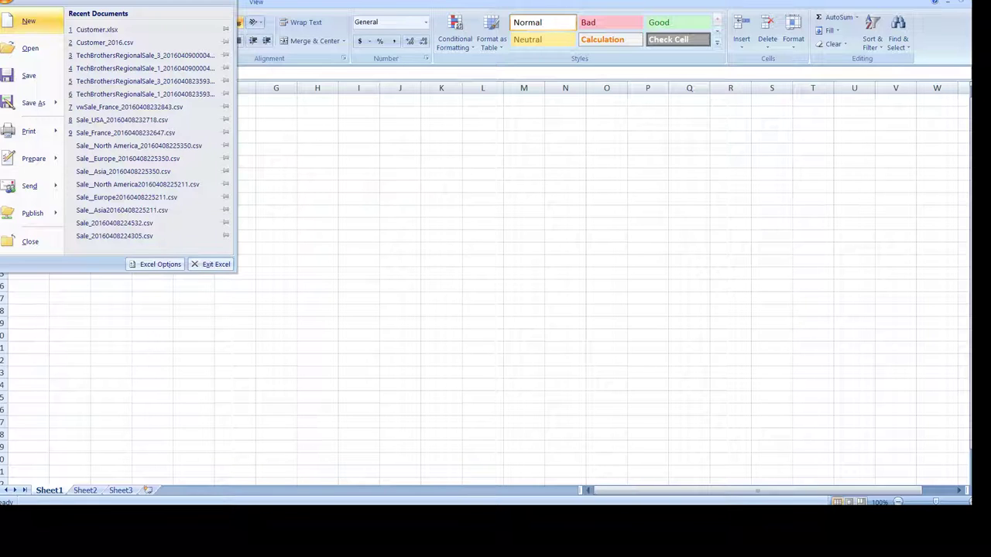
click(29, 49)
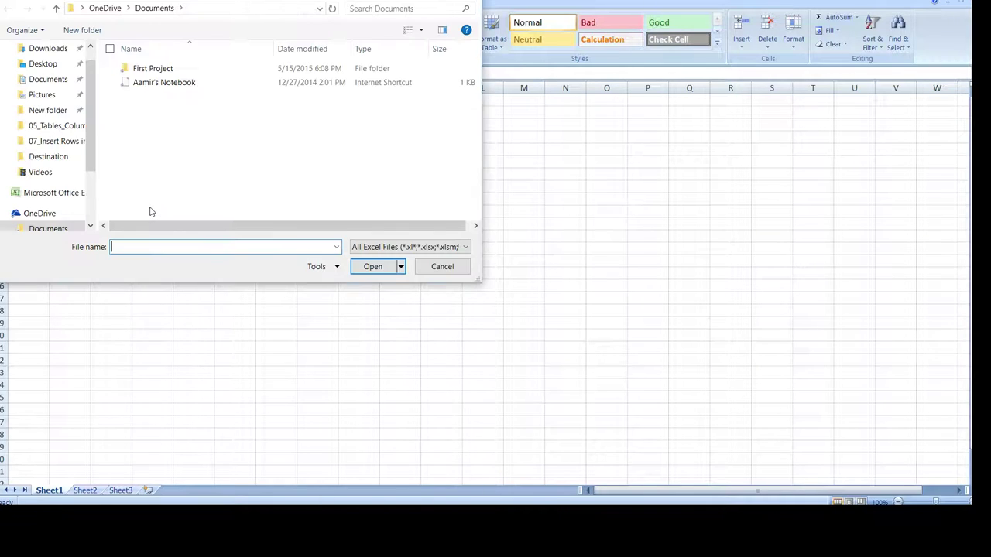
click(40, 172)
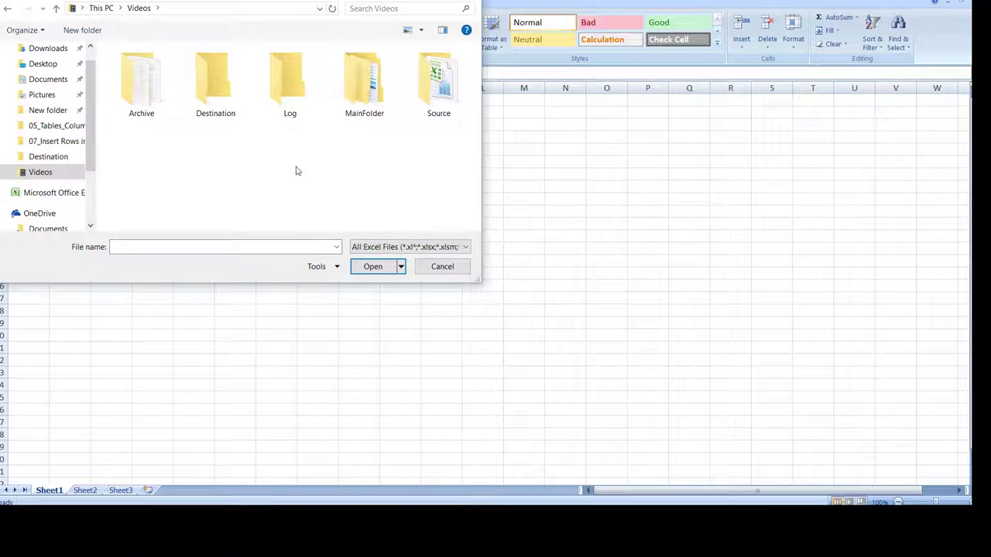
click(383, 249)
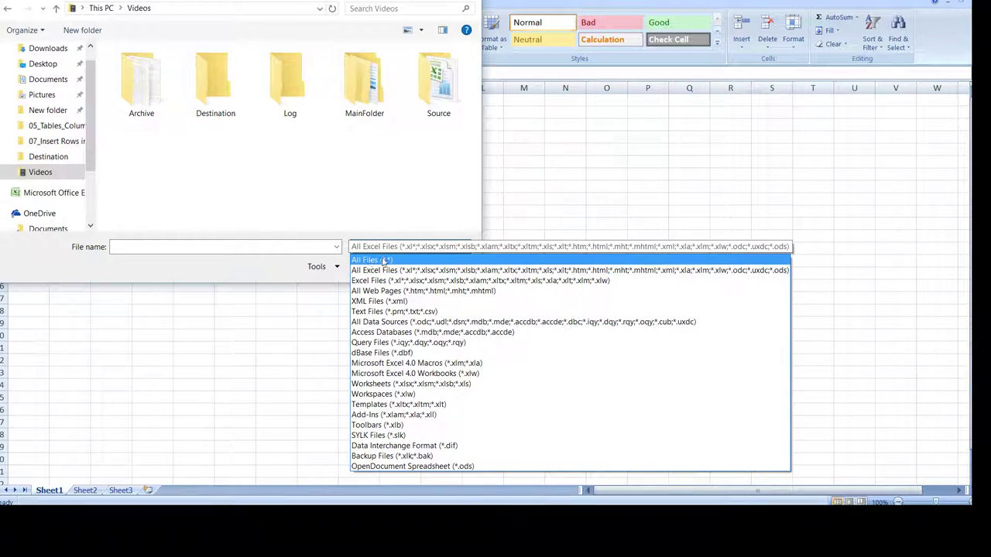
click(373, 261)
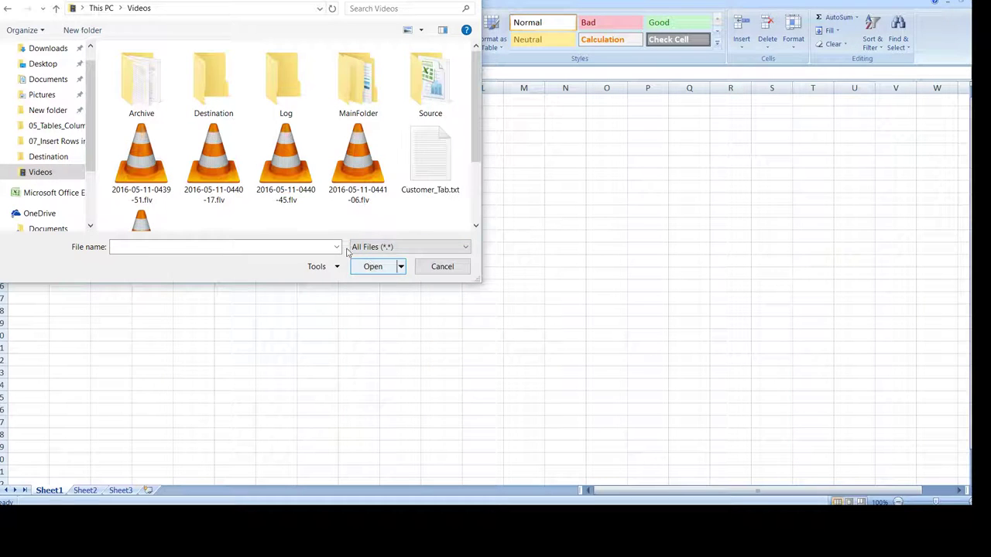
click(434, 166)
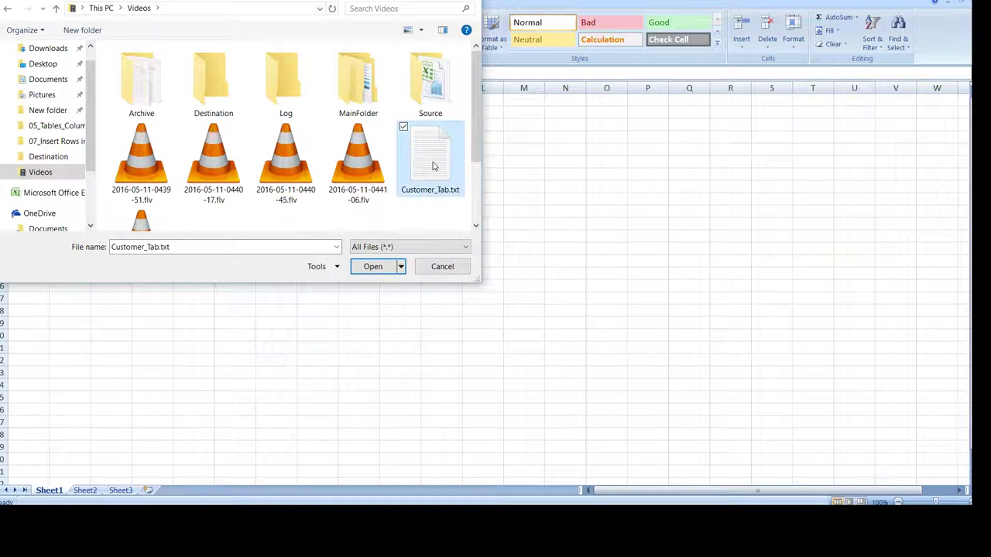
click(373, 267)
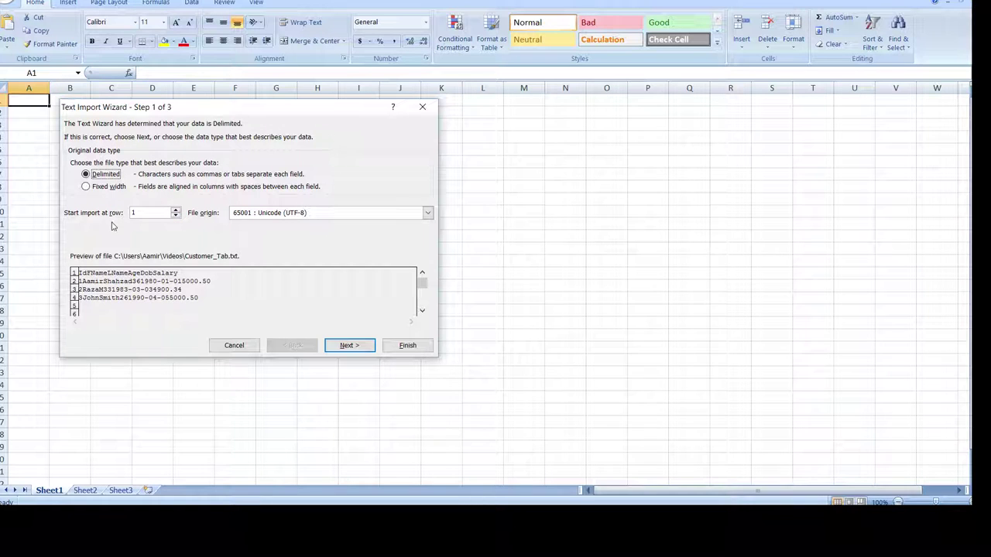
Import the text as Tab-delimited data with the text qualifier {none} and General column formats.
click(348, 346)
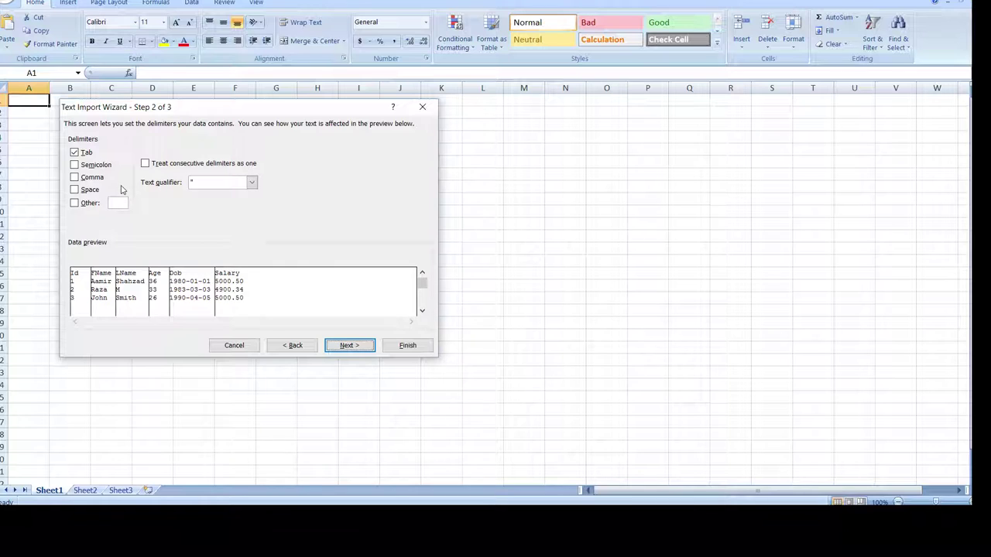
click(203, 184)
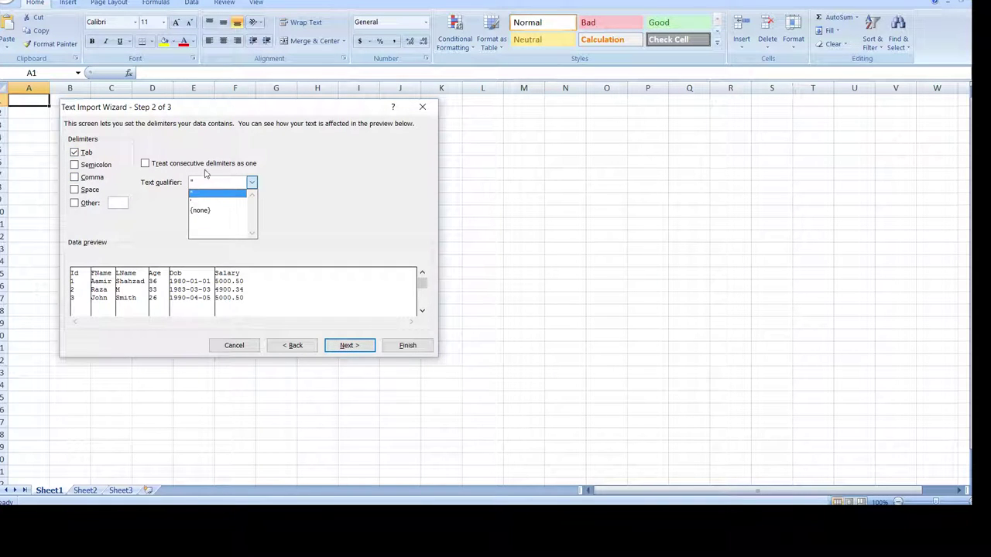
click(209, 210)
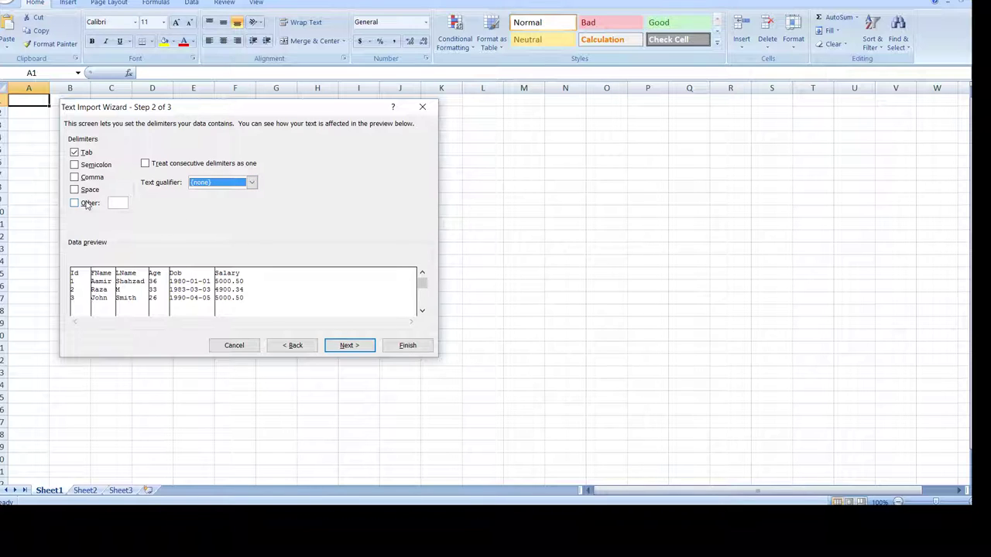
click(341, 346)
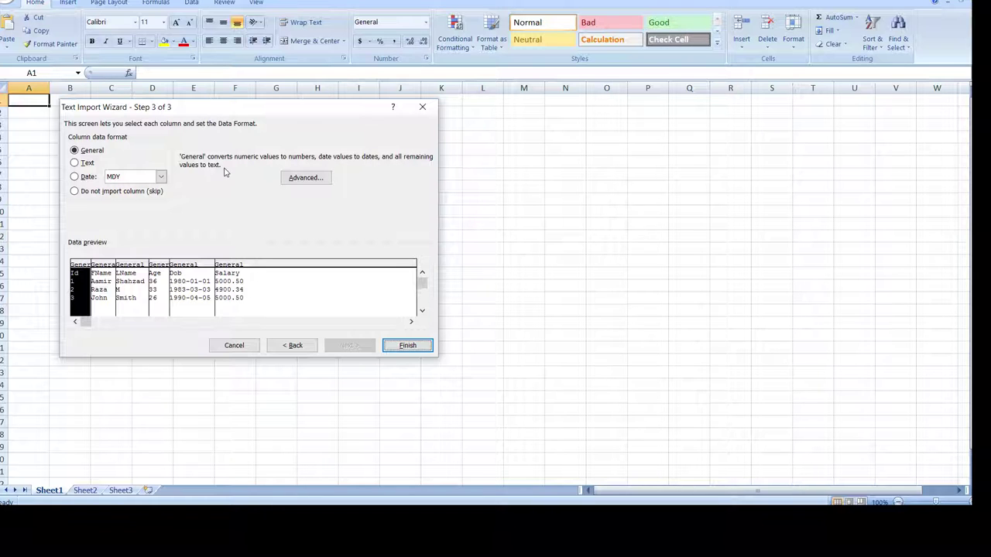
click(407, 345)
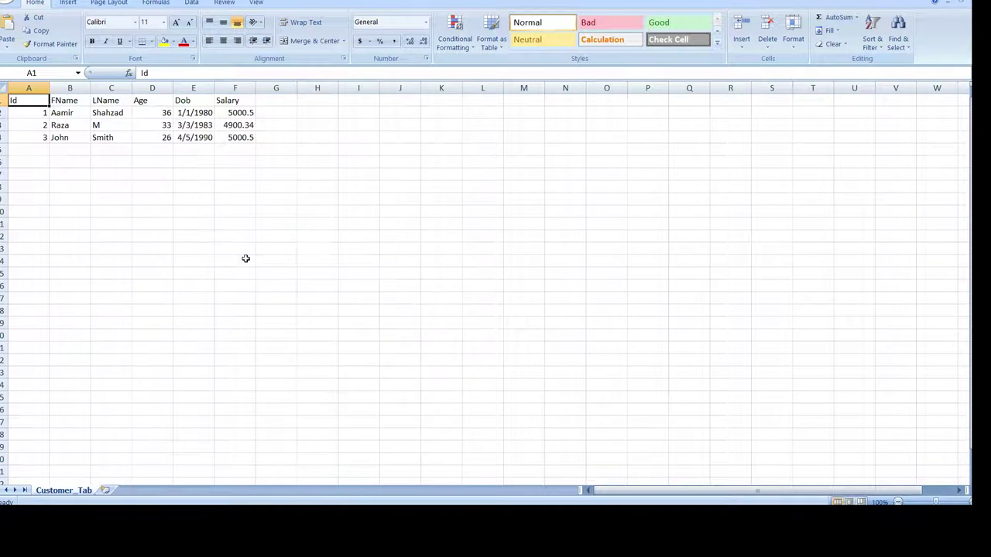
Widen column H to several times its width and select the header cells from FName to Salary.
click(73, 99)
drag(26, 99, 234, 100)
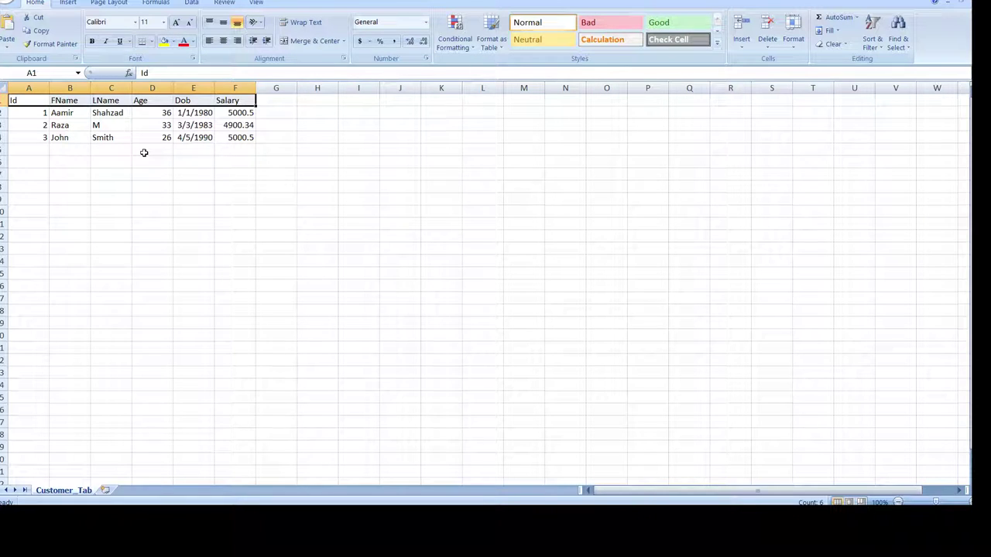
drag(338, 87, 788, 91)
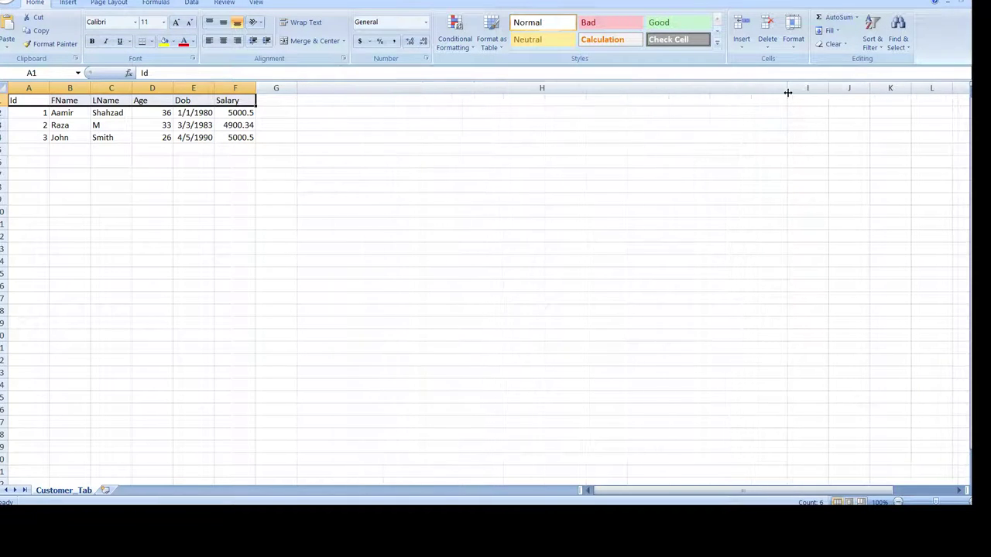
click(151, 100)
drag(65, 100, 232, 103)
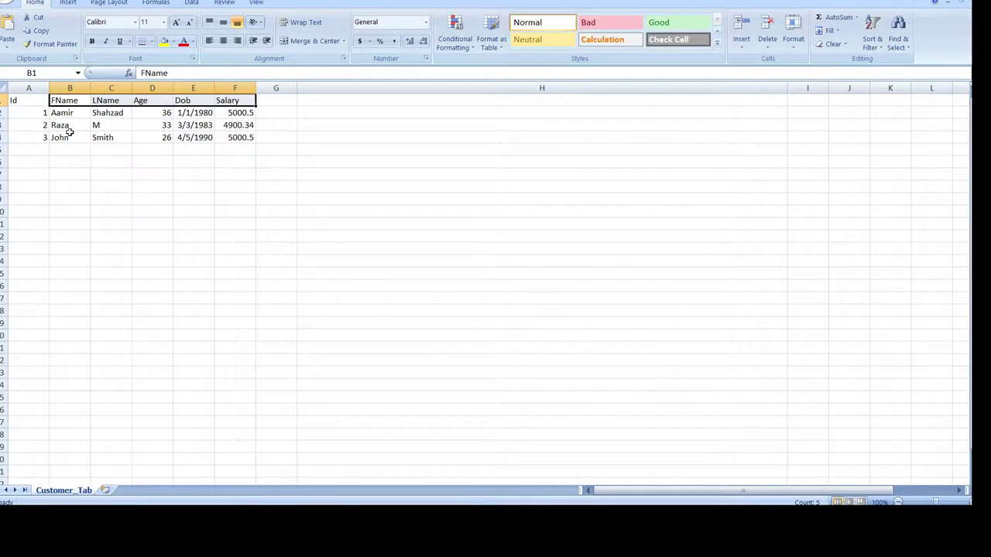
Switch to SQL Server Management Studio and examine the column list and value rows of the dbo.Customer insert statement.
key(alt+Tab)
drag(502, 96, 312, 78)
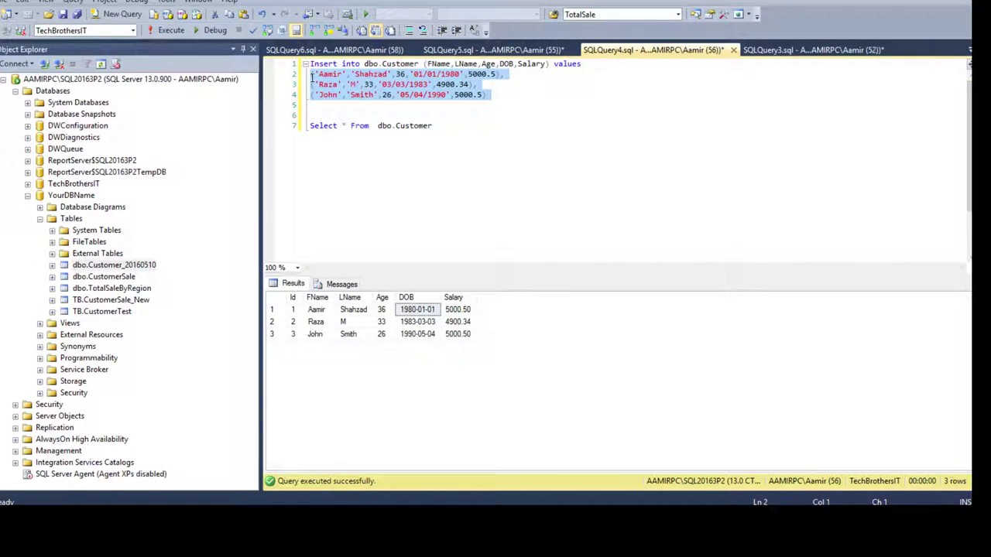
click(374, 64)
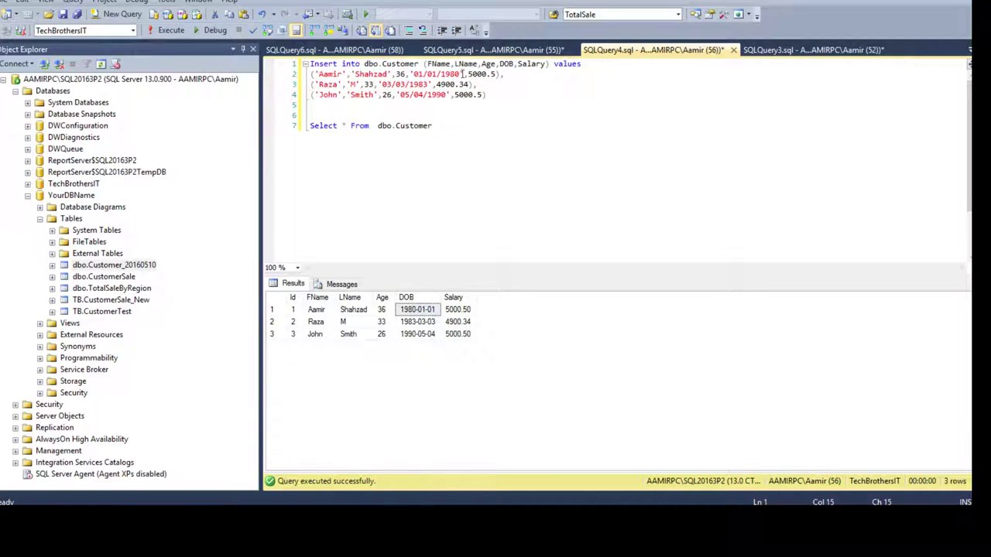
drag(500, 94, 307, 67)
click(343, 64)
click(551, 64)
click(503, 74)
drag(504, 73, 310, 75)
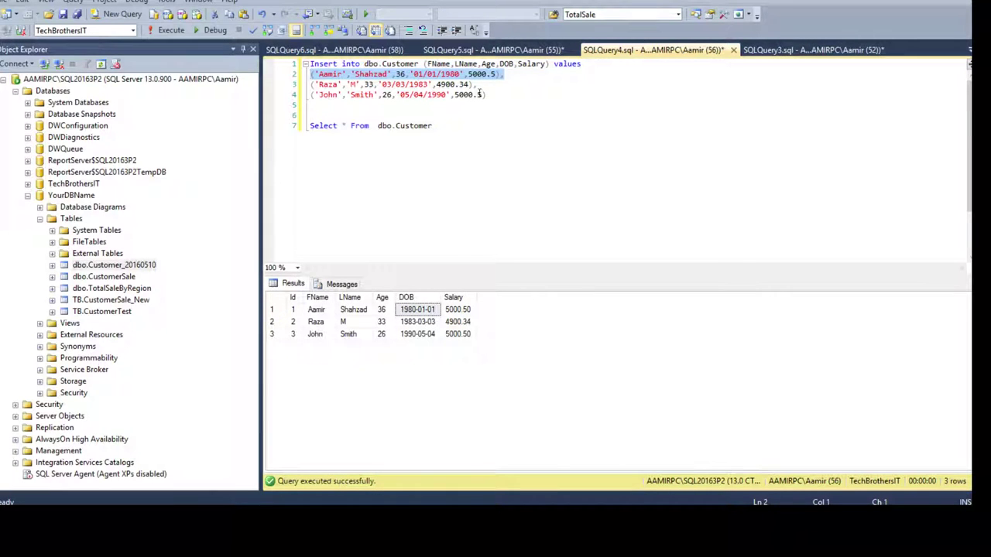
drag(485, 85, 310, 86)
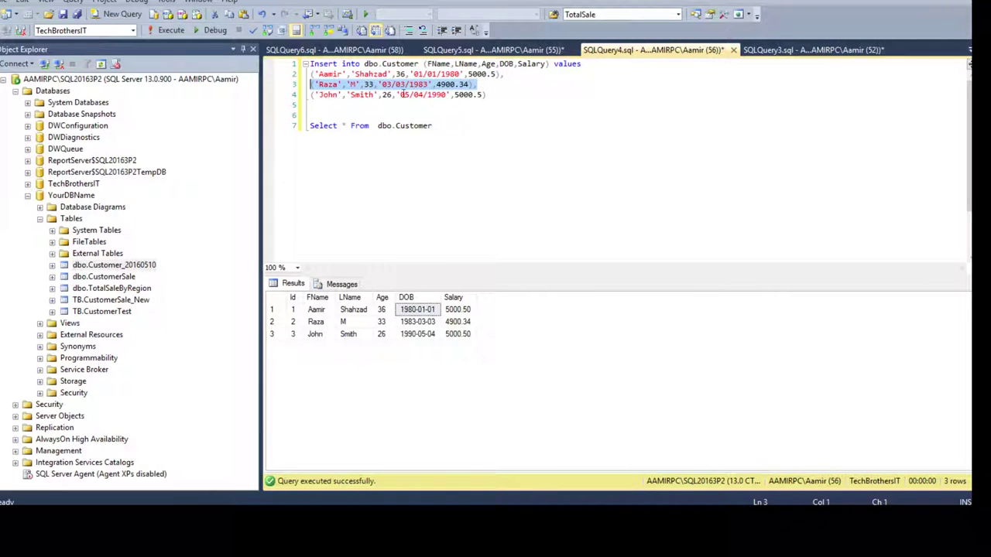
drag(502, 94, 309, 75)
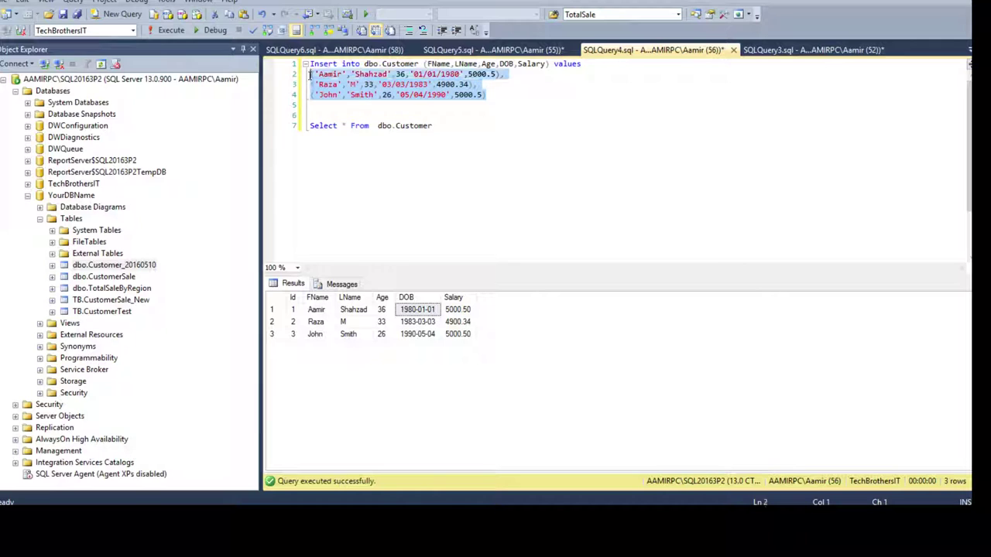
click(498, 85)
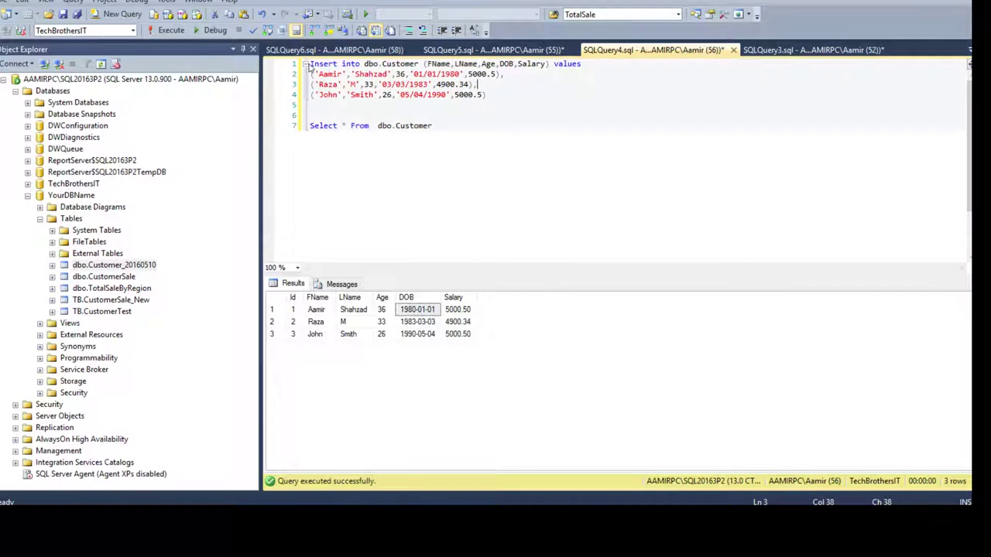
click(305, 63)
click(382, 63)
click(304, 64)
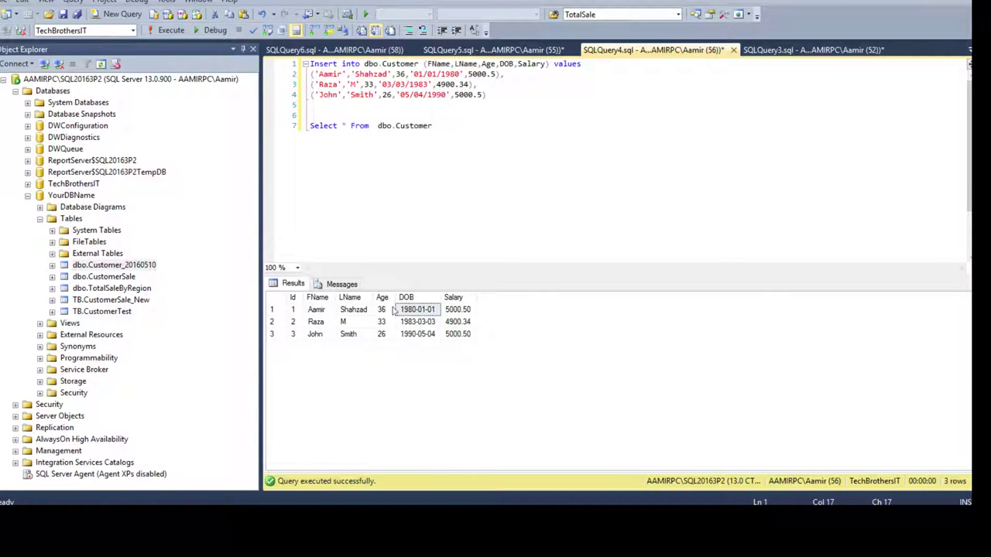
click(529, 64)
click(433, 64)
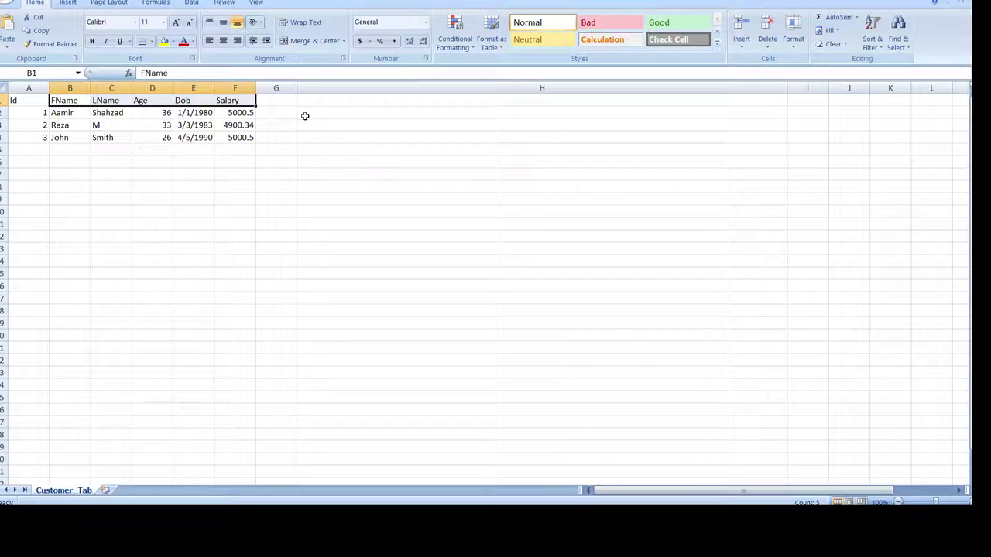
Start a formula in H1 with the text ="Insert into dbo.Customer (".
click(321, 100)
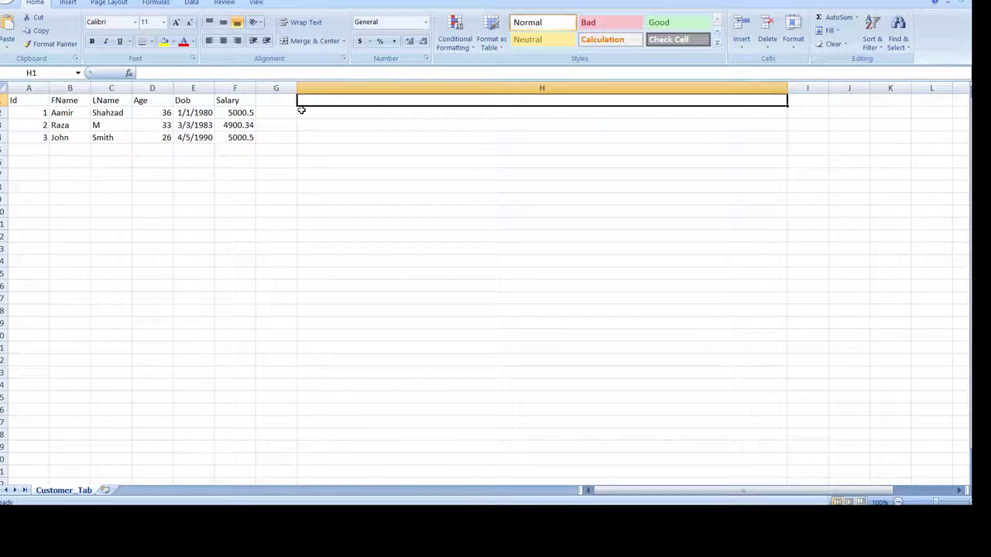
click(280, 103)
click(339, 104)
text(=)
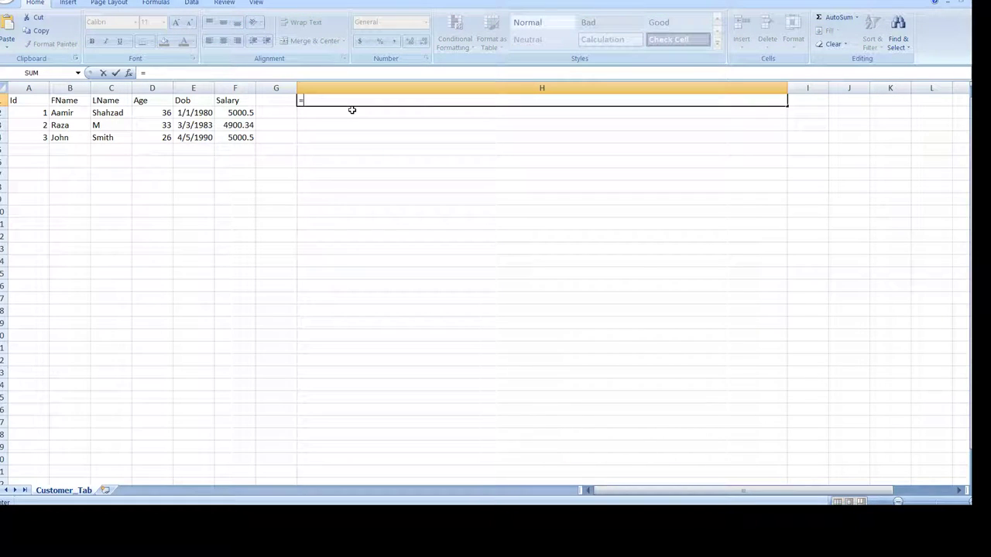
text("Inset)
key(BackSpace)
key(BackSpace)
text(ert into d)
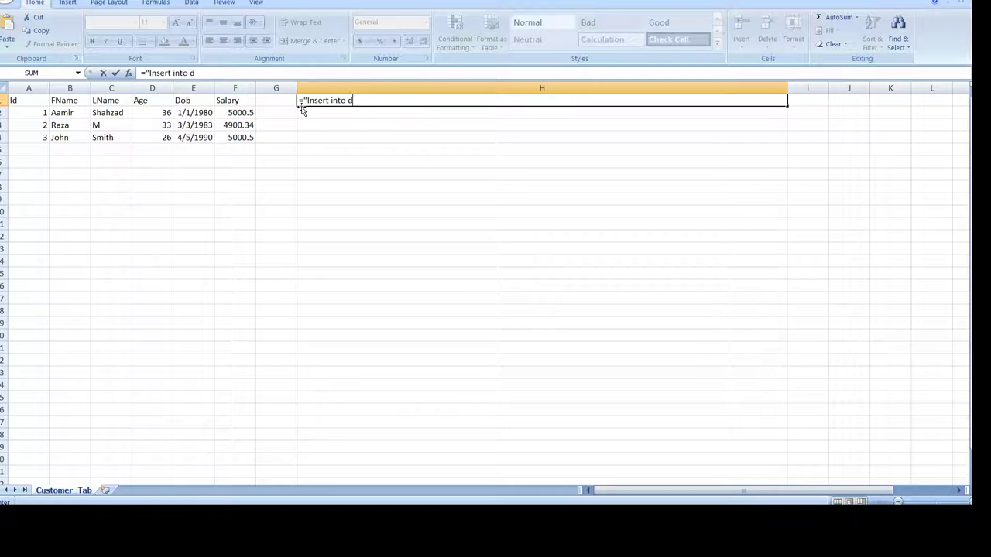
text(bo.Customer ()
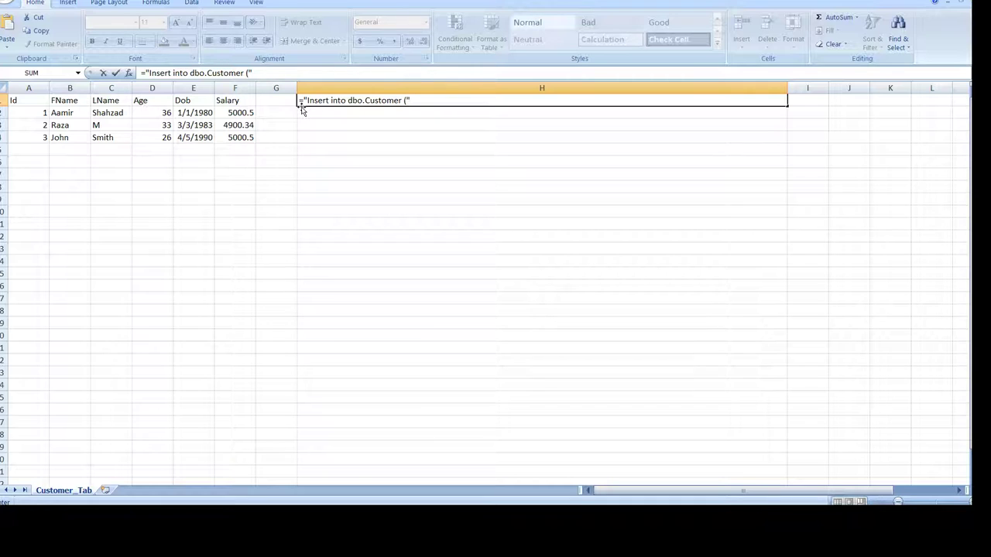
Append the FName and LName header references B1 and C1 to the H1 formula, joined by &","&.
text(&)
click(77, 101)
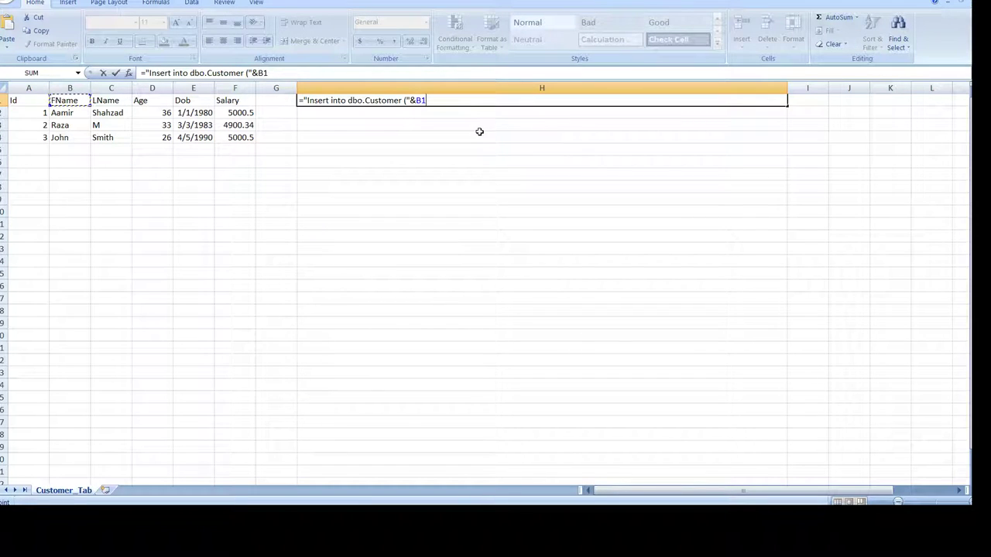
text(&","&)
click(116, 99)
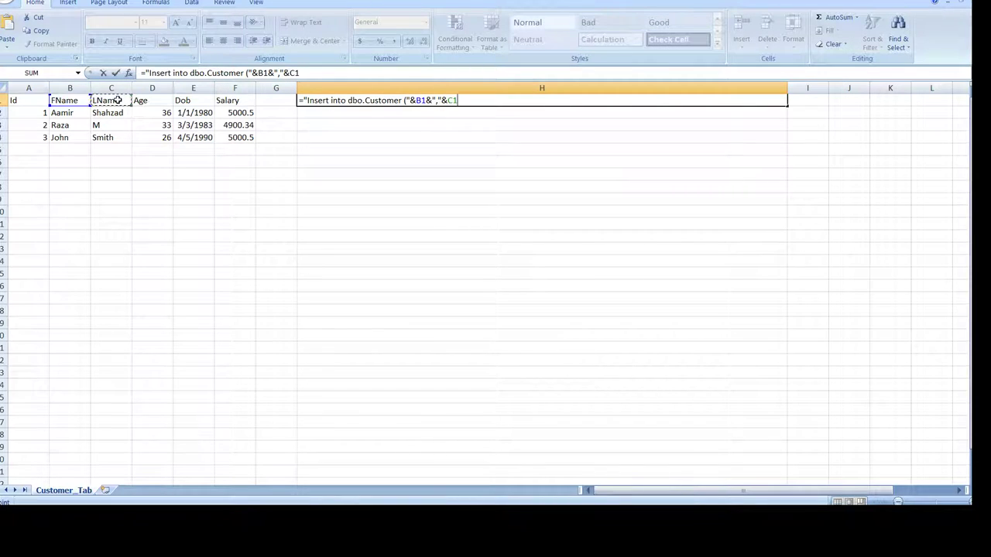
Copy the &","& separator within the H1 formula and use it to append D1 and E1, ending with another separator.
drag(449, 101, 430, 101)
right_click(435, 103)
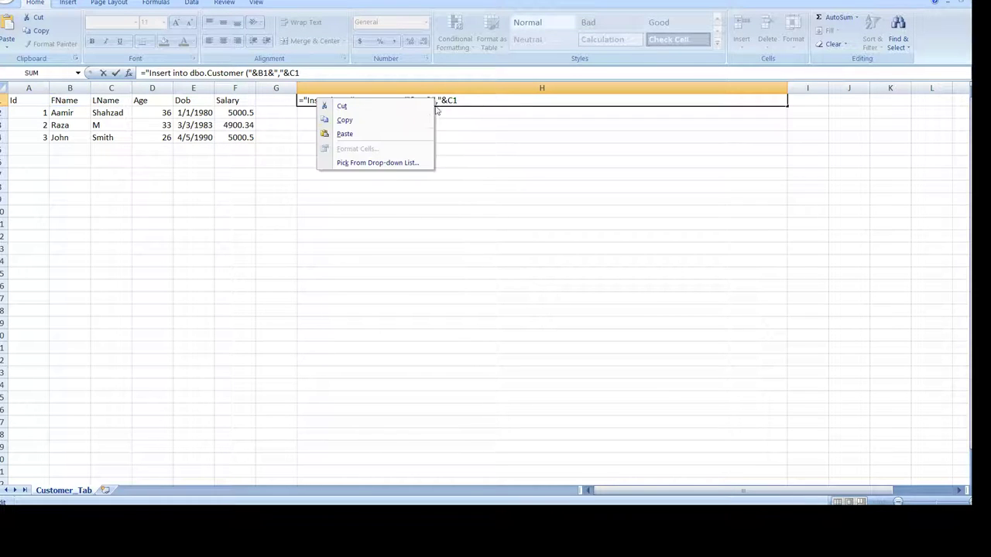
click(400, 121)
click(463, 101)
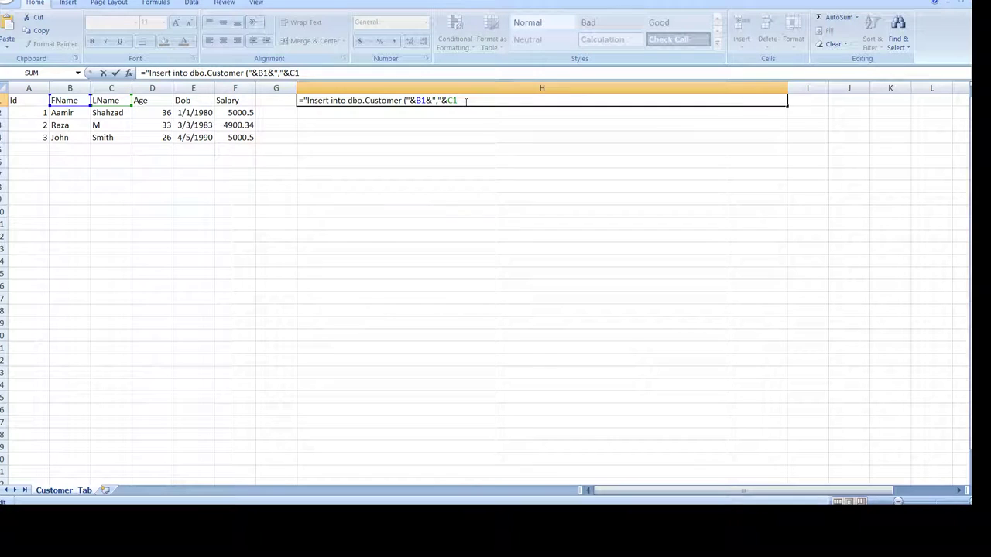
key(ctrl+v)
click(155, 100)
key(ctrl+v)
click(198, 100)
key(ctrl+v)
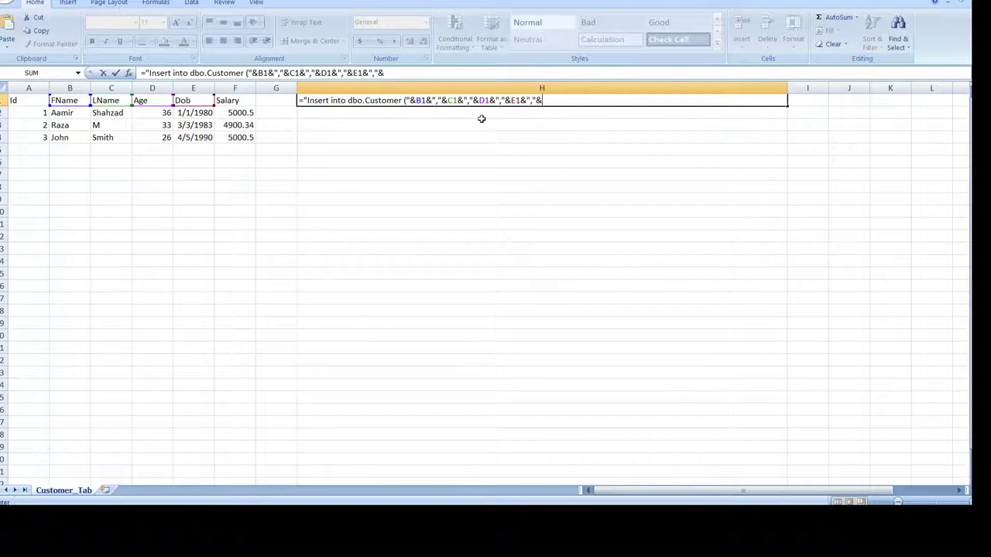
Finish the H1 formula with the Salary header reference F1 and a closing &")", and commit it.
click(236, 101)
text(&)
text(")
text())
key(Left)
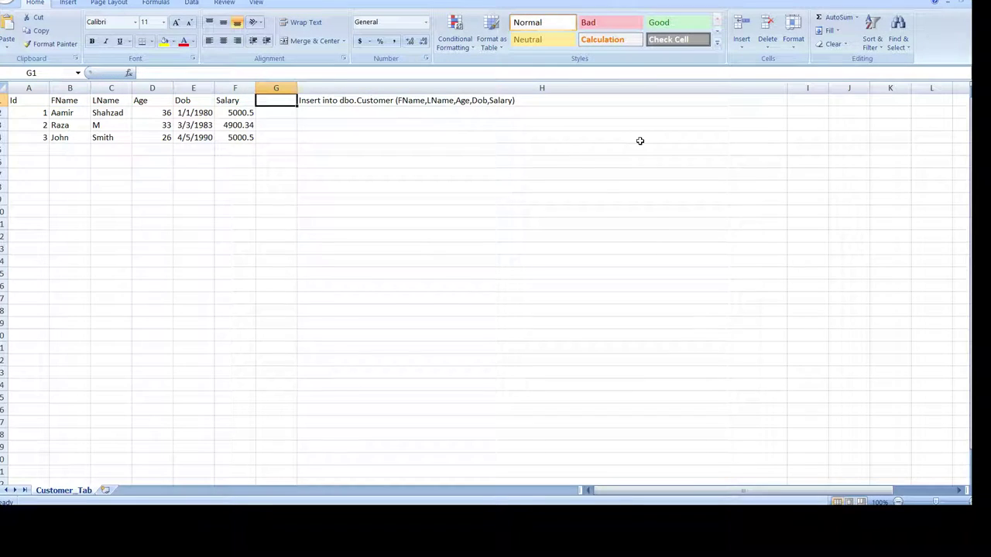
Add the word values after the closing parenthesis inside the final text of the H1 formula.
double_click(537, 100)
click(566, 100)
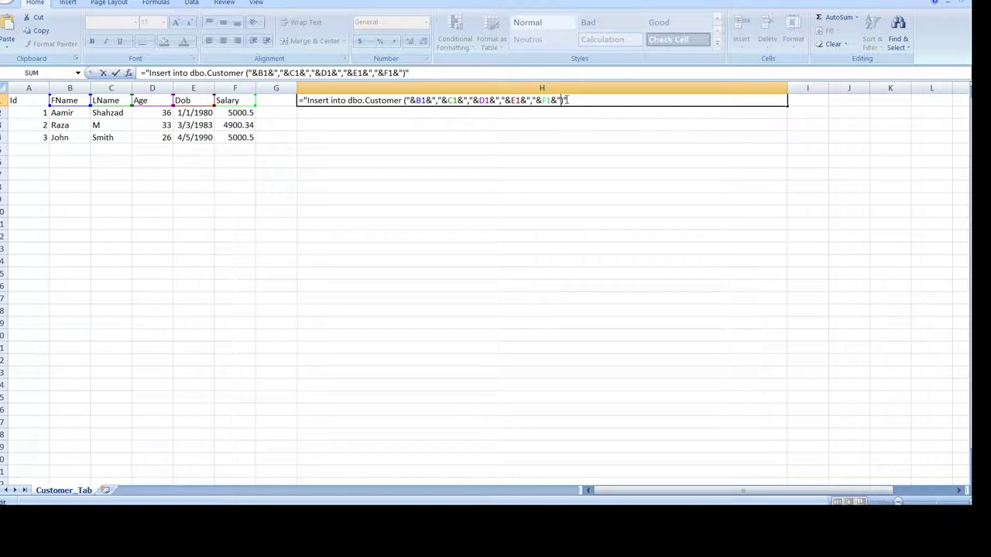
text(values)
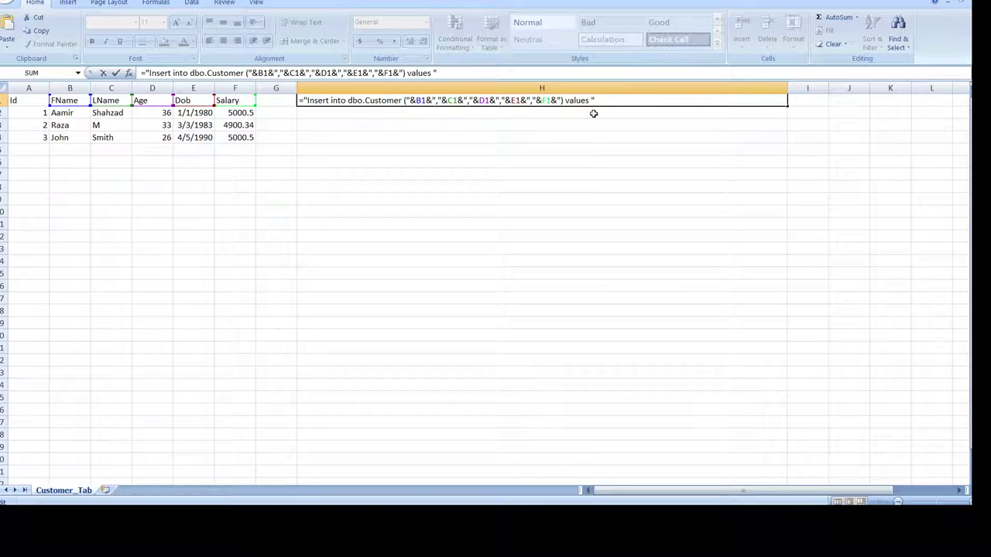
key(Return)
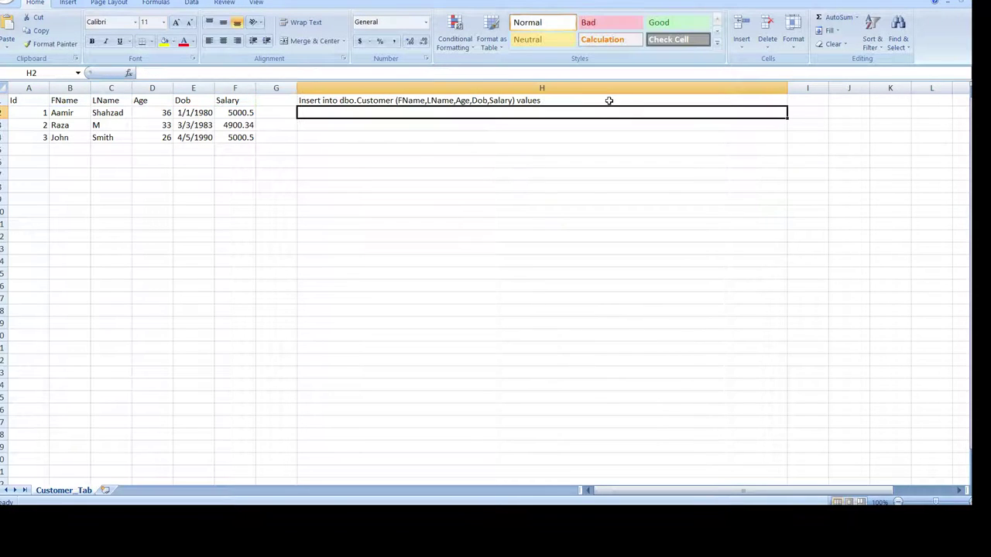
Compare the H1 column list with the header cells, and examine the first two value rows of the insert statement in SQL Server Management Studio.
click(337, 101)
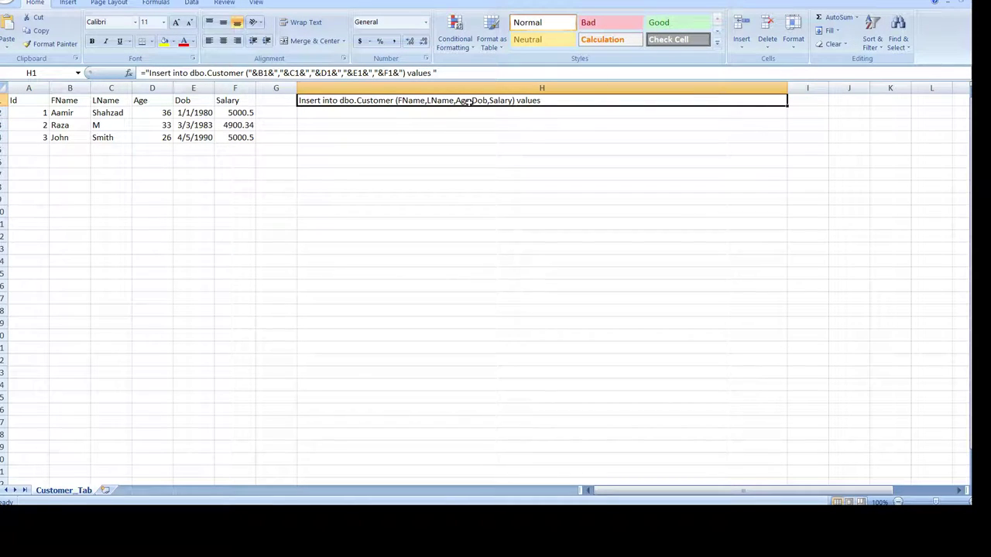
click(62, 102)
click(111, 102)
click(149, 103)
click(192, 105)
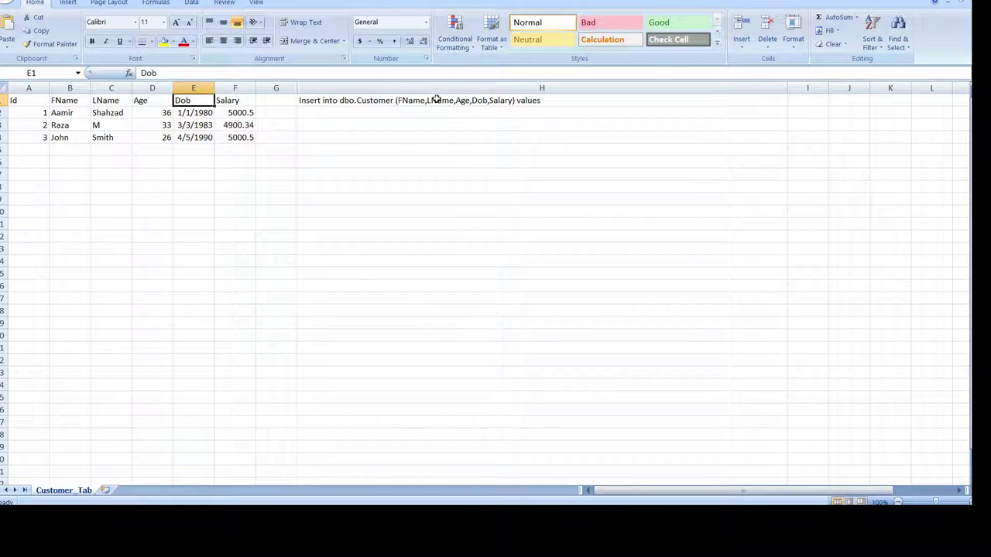
drag(62, 101, 223, 100)
click(348, 100)
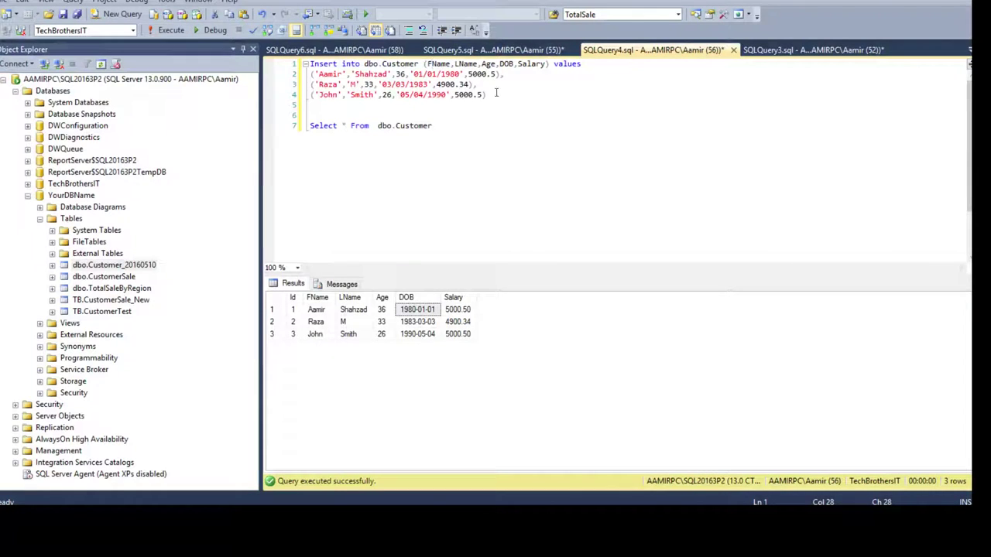
drag(504, 74, 311, 74)
drag(477, 84, 322, 84)
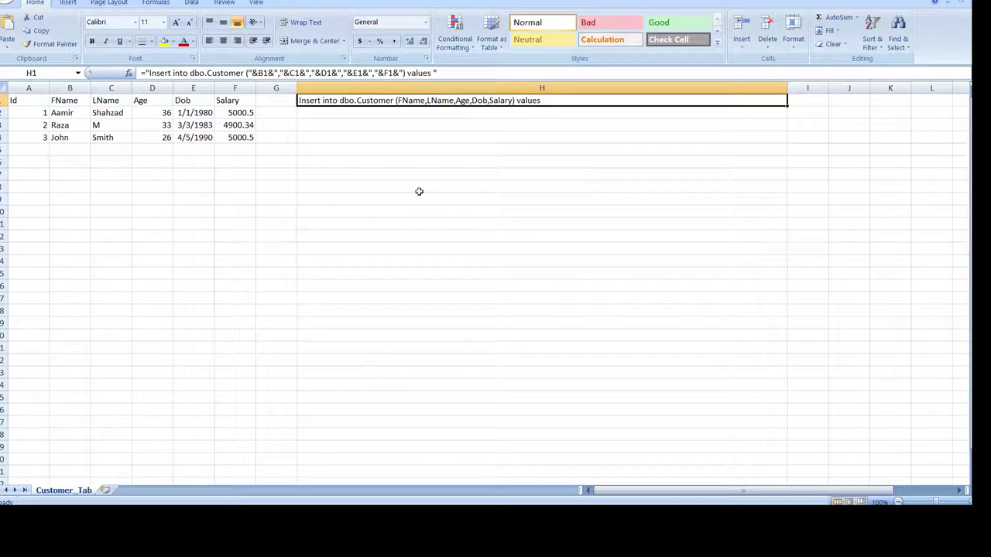
Start the H2 formula in Excel with =" and check the first value row's quotes and commas in SQL Server Management Studio.
click(332, 113)
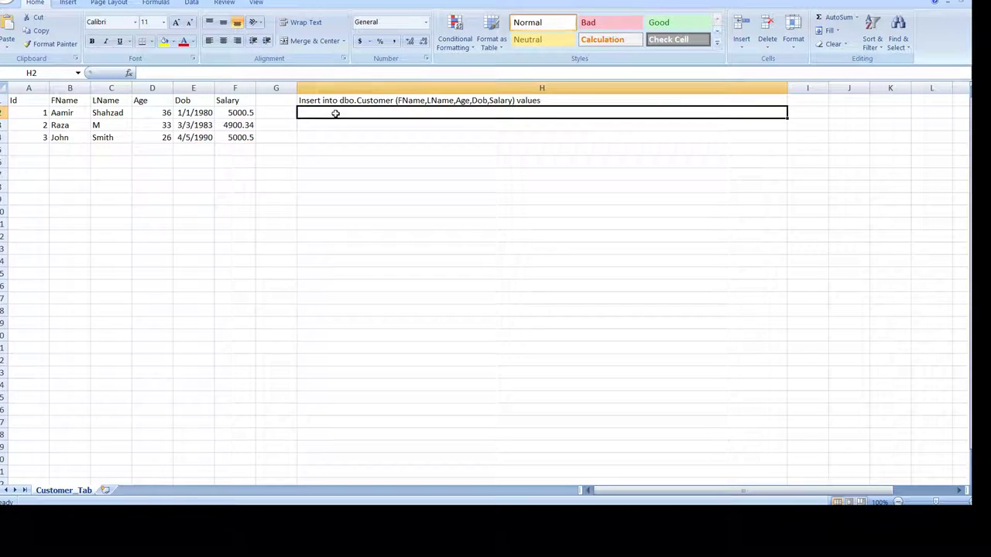
text(=")
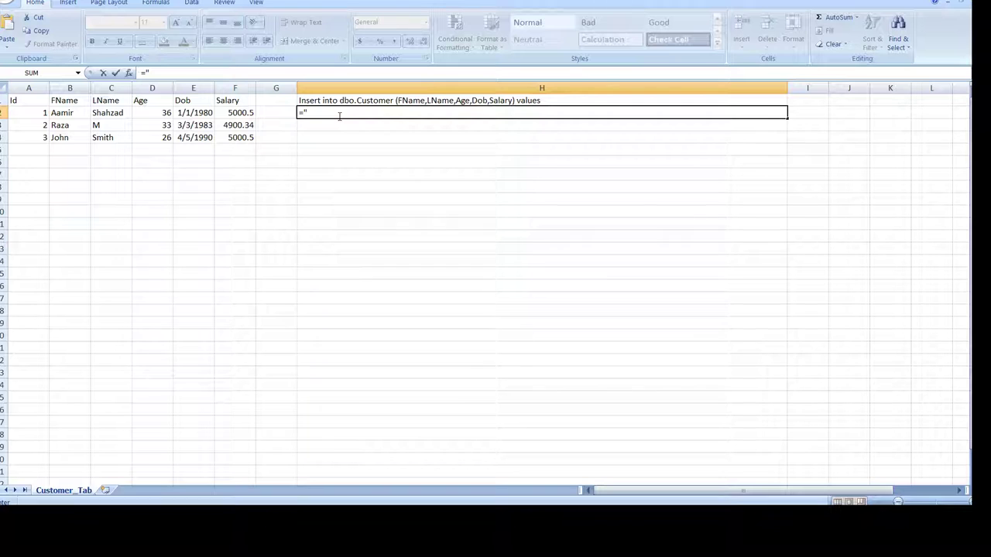
click(340, 504)
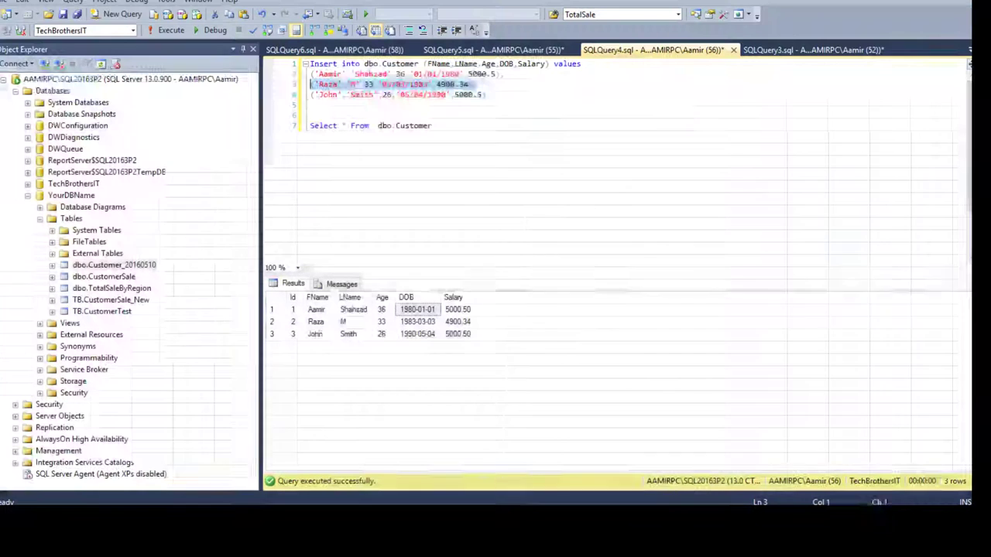
click(345, 74)
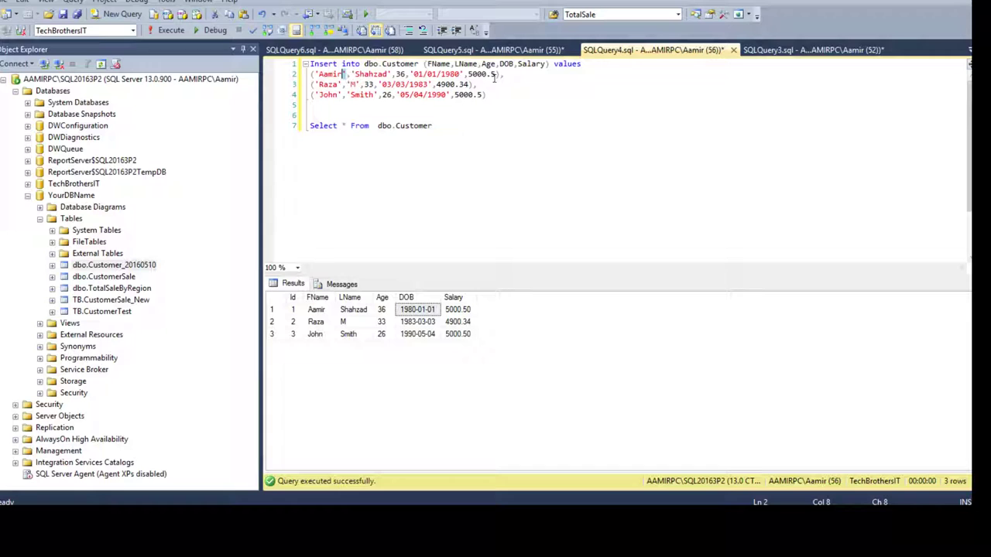
double_click(400, 74)
click(467, 74)
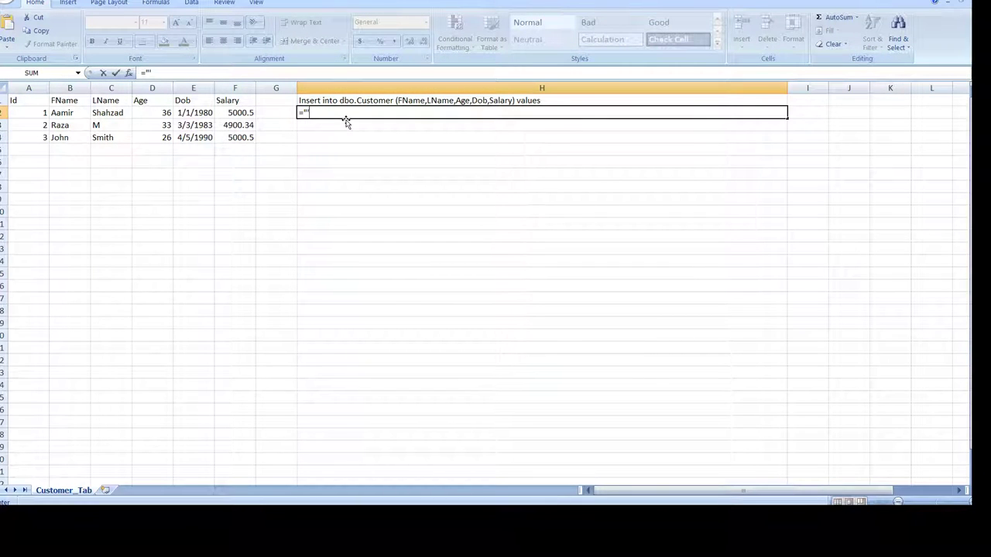
Switch to Excel and build the H2 formula as ="('"&B2&"',", accepting the proposed formula correction.
text(")
click(329, 118)
text(()
click(70, 112)
key(BackSpace)
key(BackSpace)
click(323, 125)
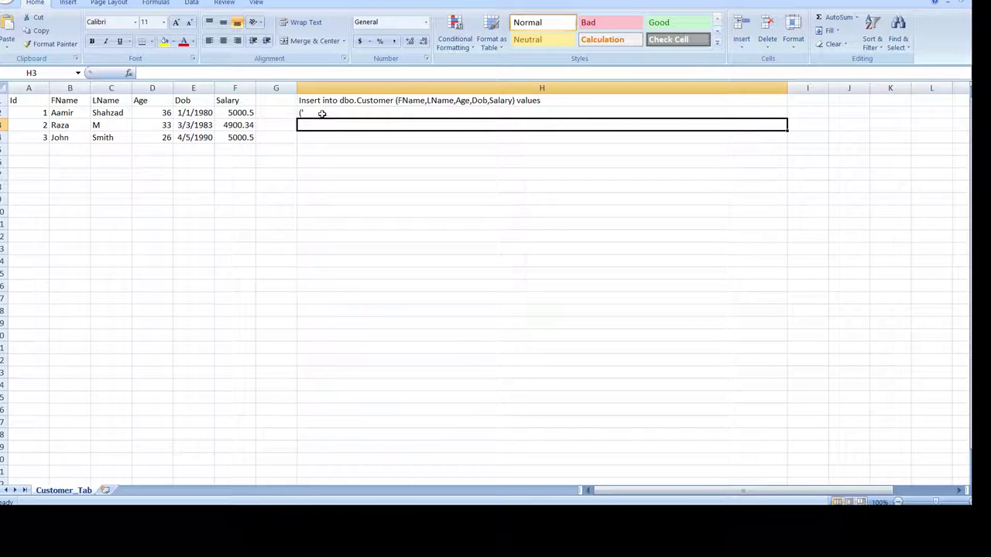
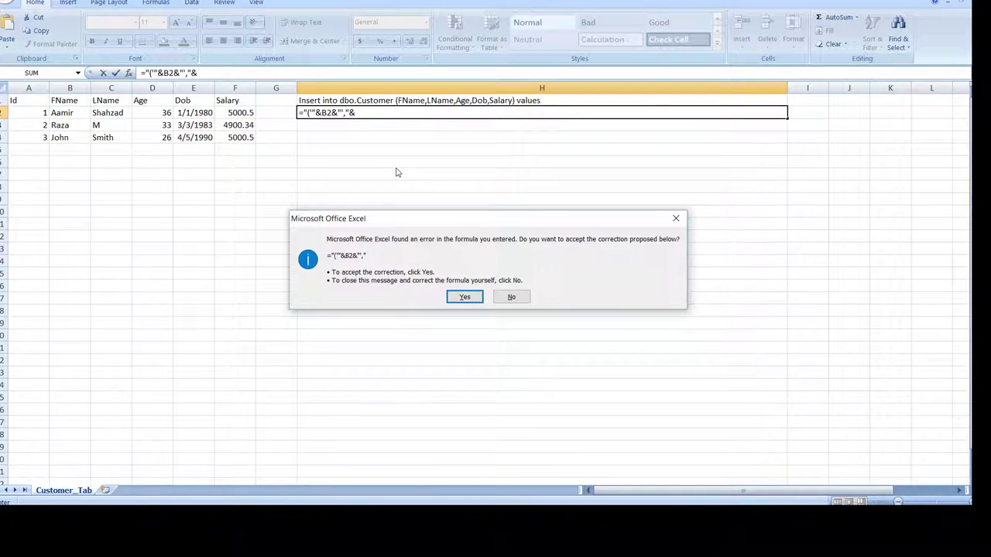
click(464, 297)
click(378, 113)
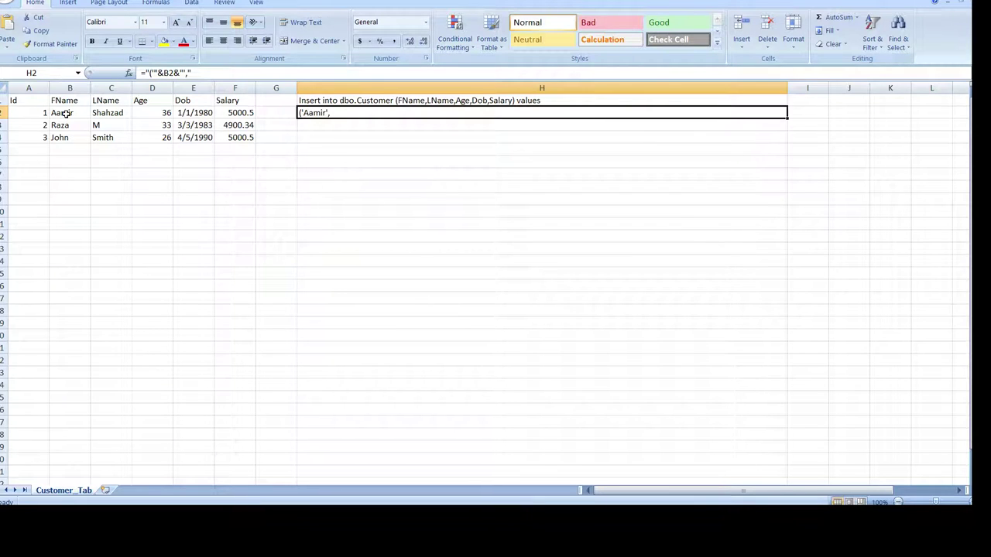
Extend the H2 formula with & and the LName reference C2, followed by a copy of its &"',"& separator.
double_click(340, 112)
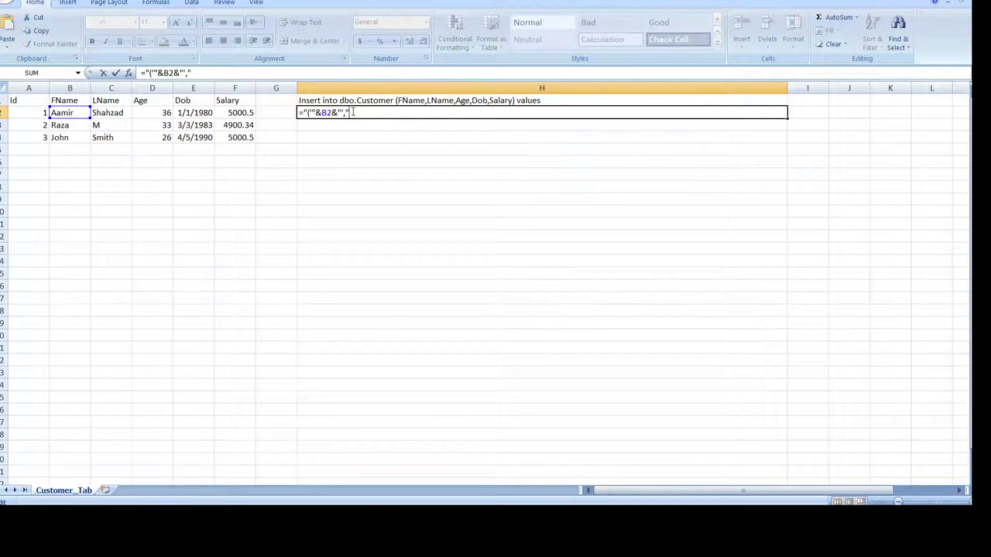
text(&)
key(shift+Left)
key(shift+Left)
key(shift+Left)
key(shift+Left)
key(shift+Left)
key(shift+Left)
key(shift+Left)
right_click(222, 109)
click(305, 133)
click(373, 113)
click(124, 113)
key(ctrl+v)
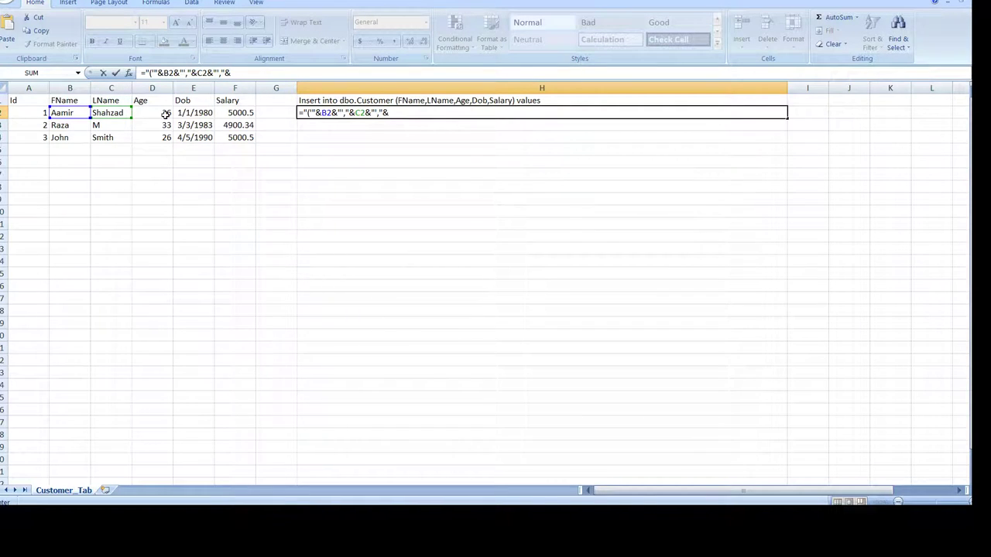
Append the Age reference D2 and the Dob reference E2 to the H2 formula, joined by &"','"&.
click(165, 114)
text(&"','"&C2&")
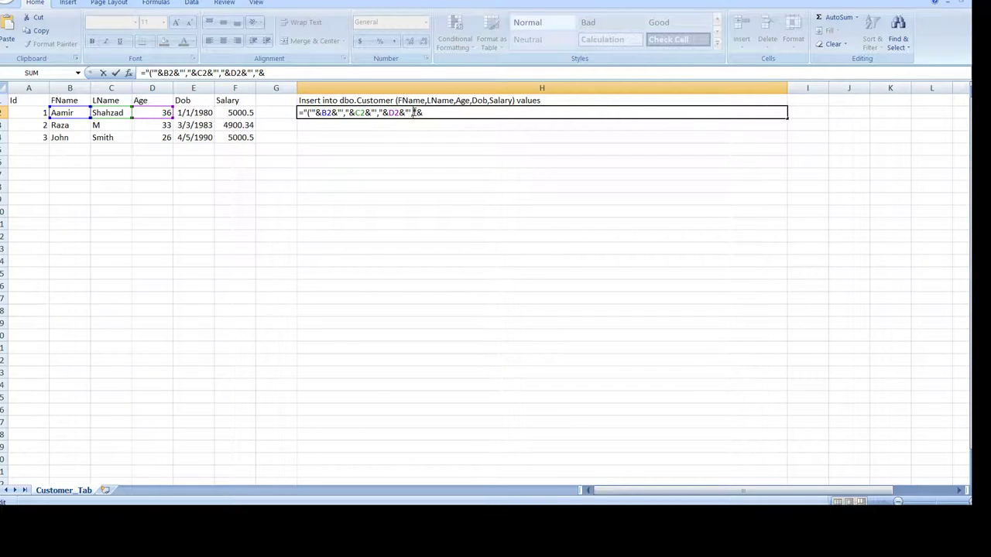
text(')
click(193, 112)
Complete the H2 formula with &"',"&, the Salary reference F2 and a closing &"),", and commit it.
text(&"','"&)
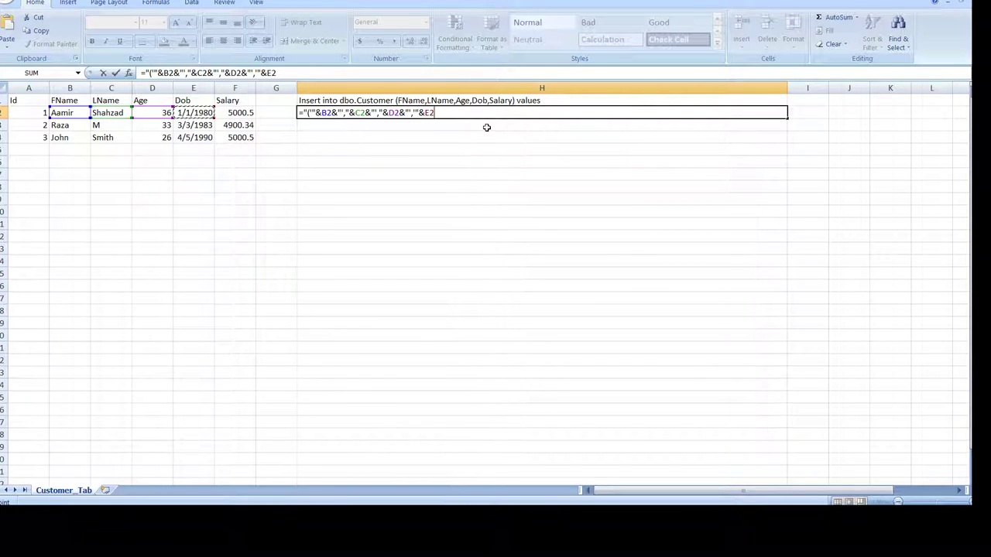
click(445, 113)
click(243, 113)
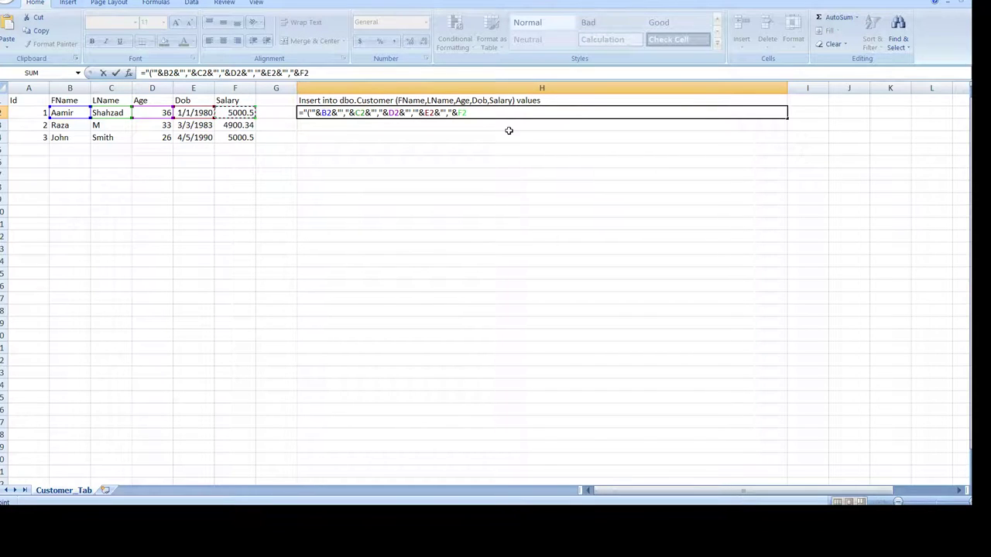
text(&)
text("),")
key(Return)
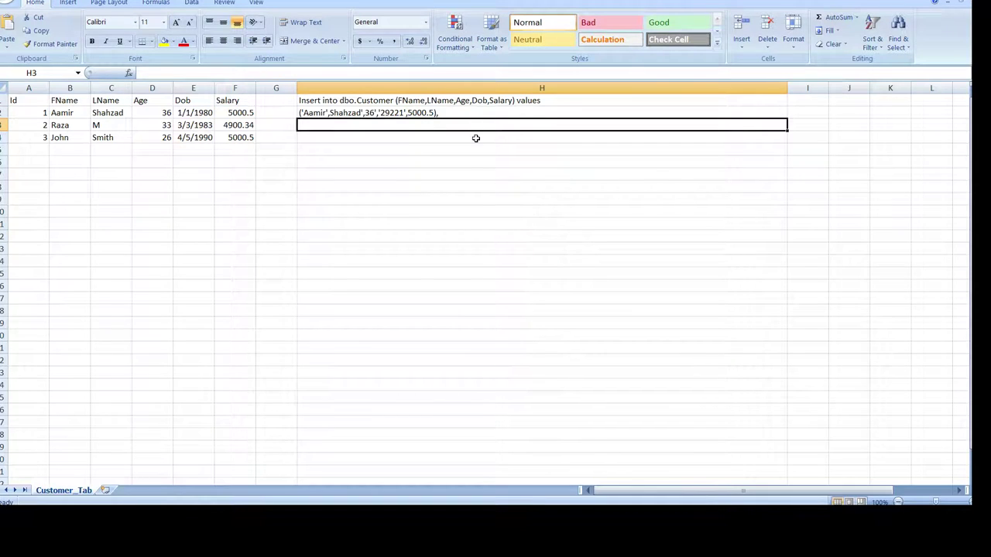
Insert a single quote after the comma preceding C2 in the H2 formula, making that separator "','".
click(313, 113)
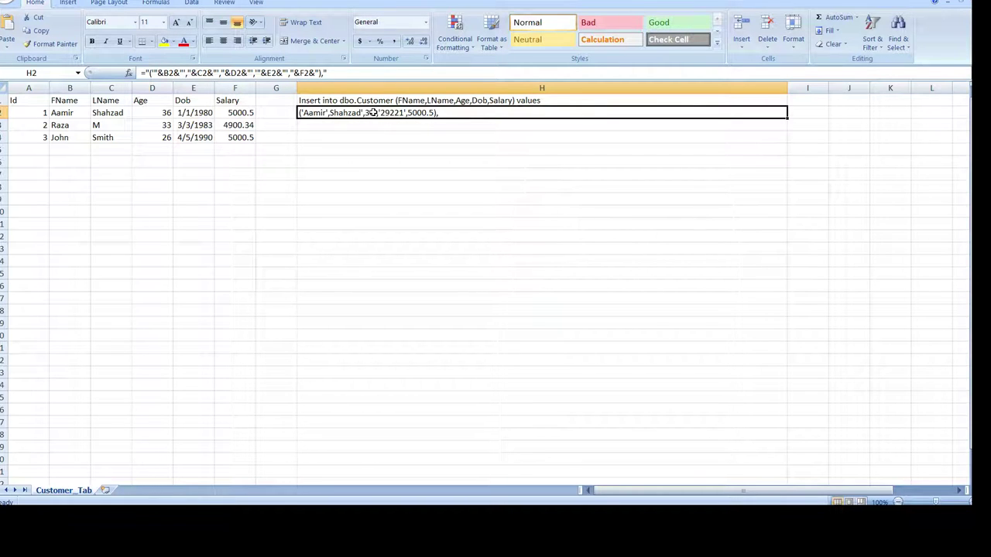
double_click(361, 113)
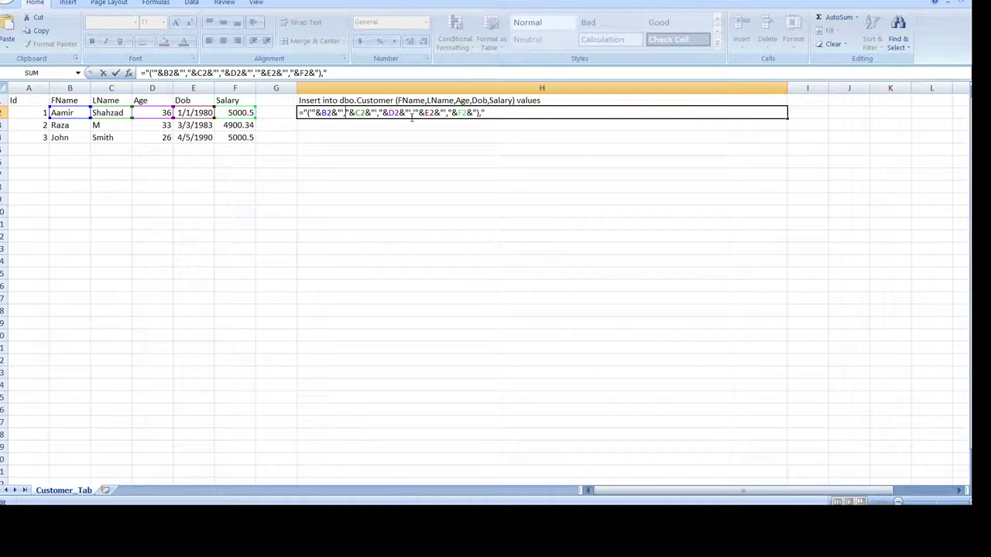
text(')
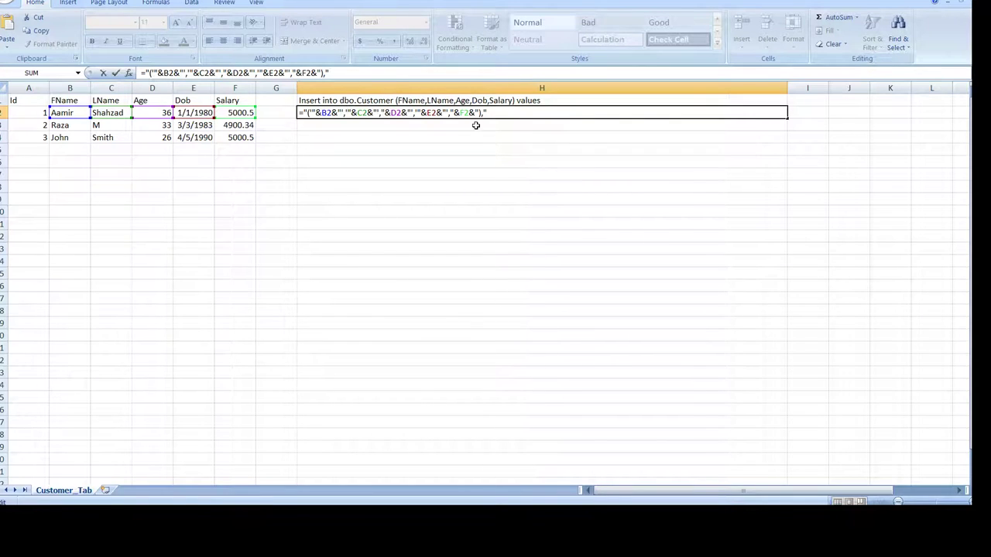
click(534, 126)
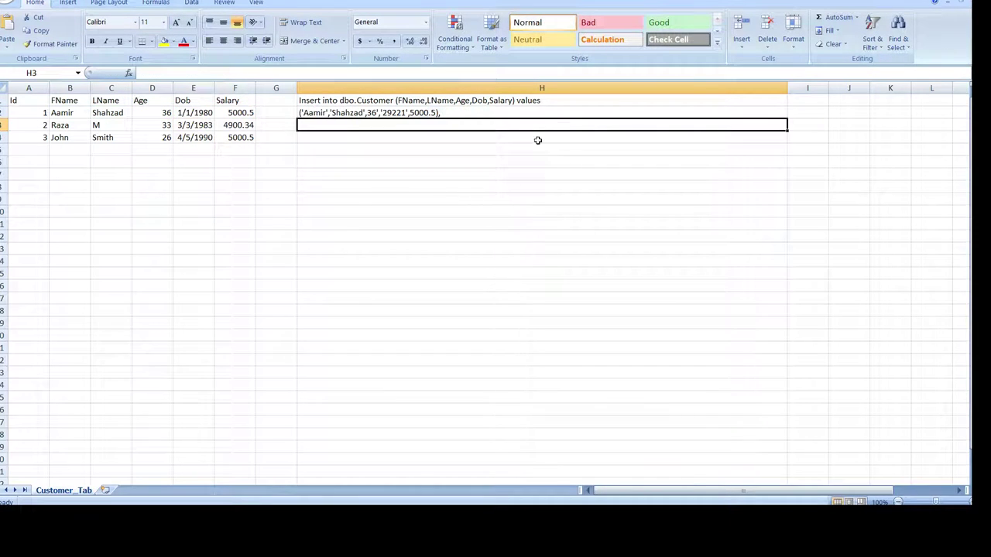
Insert the Age reference D2 directly after C2& in the H2 formula, followed by &"," before the existing D2, and commit it.
click(377, 112)
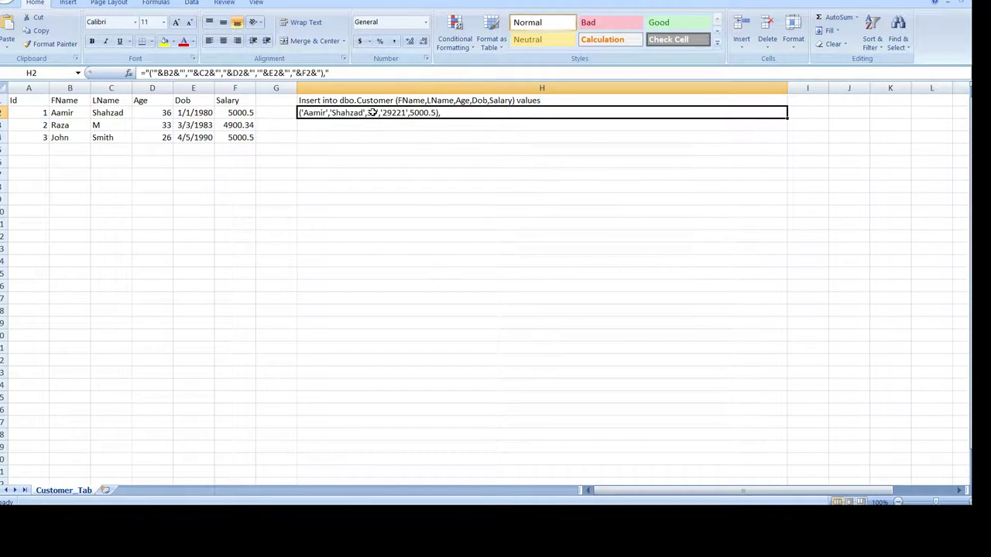
double_click(377, 112)
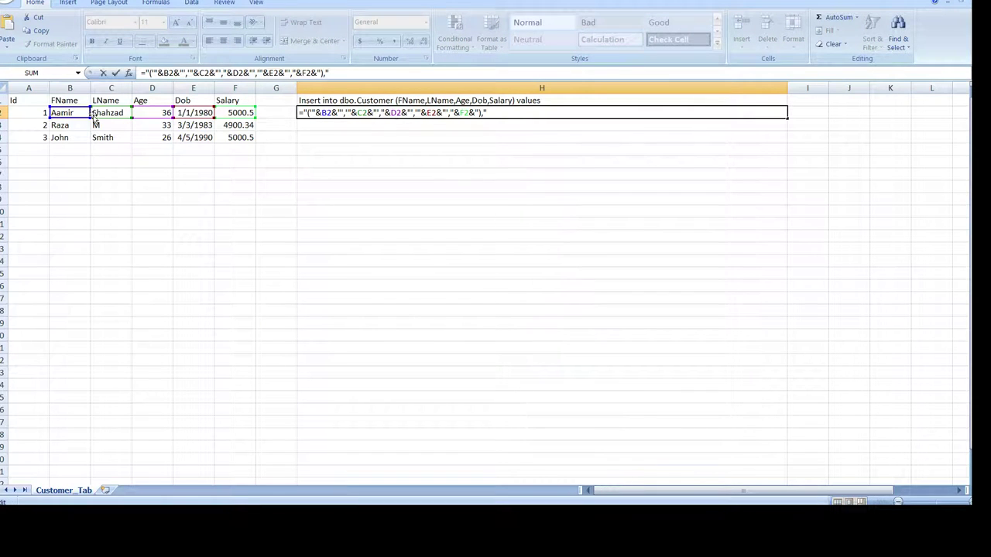
click(159, 112)
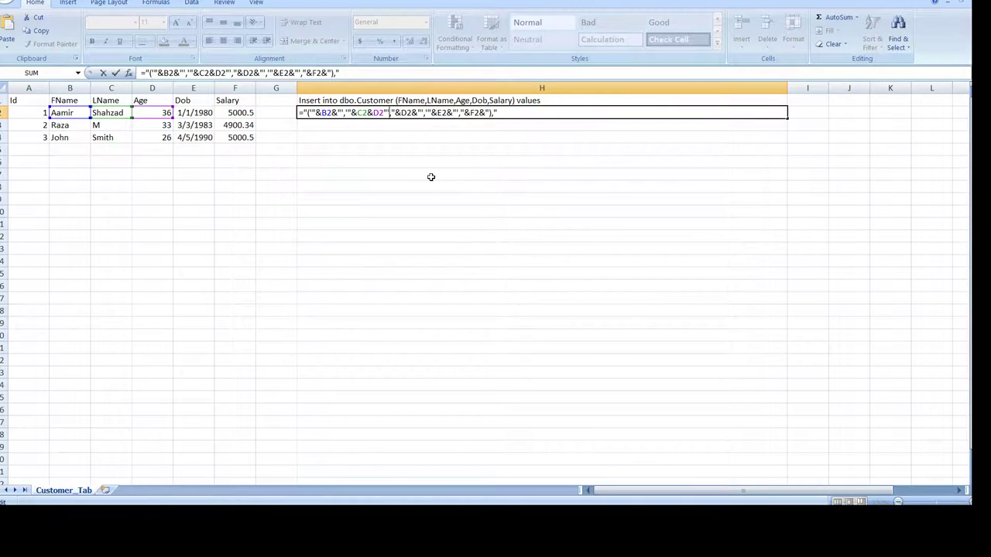
key(BackSpace)
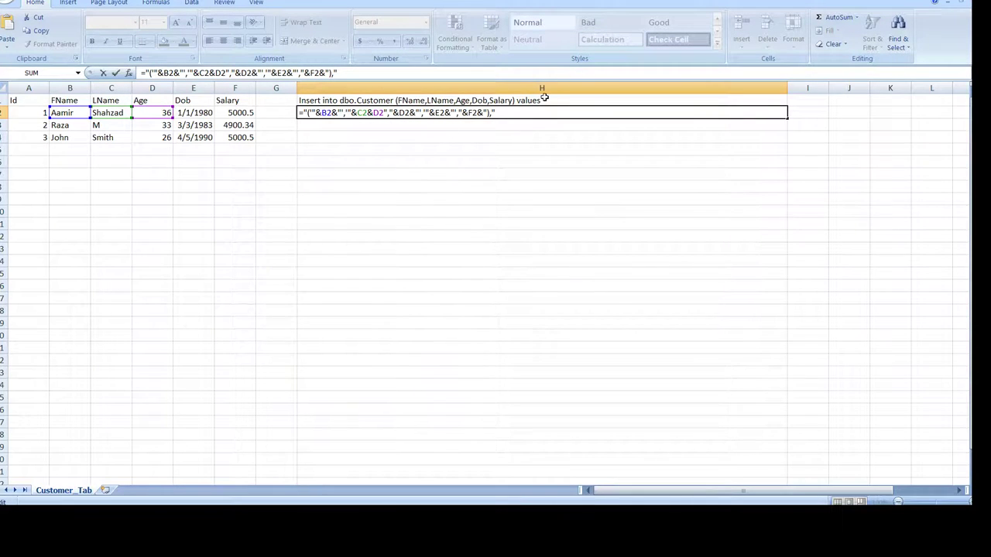
key(Return)
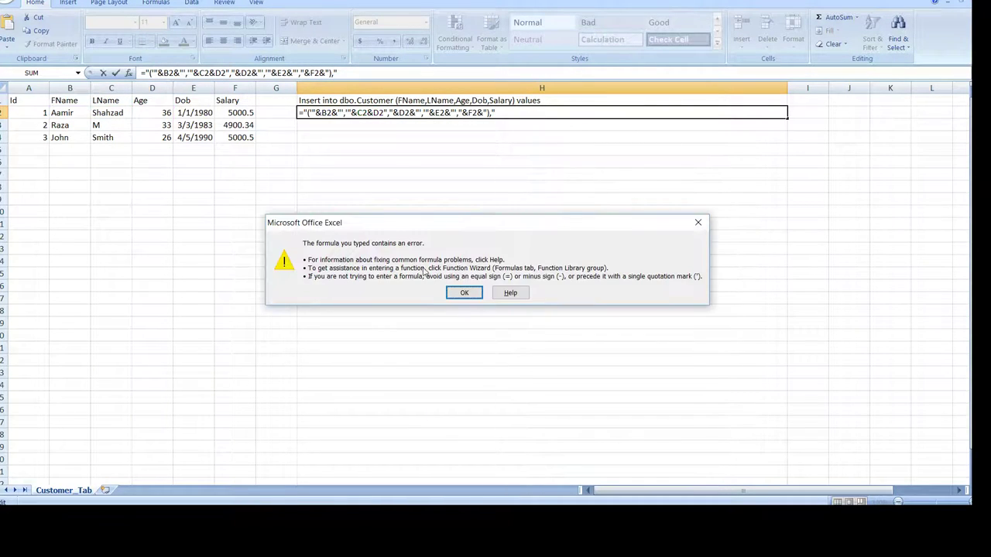
click(464, 293)
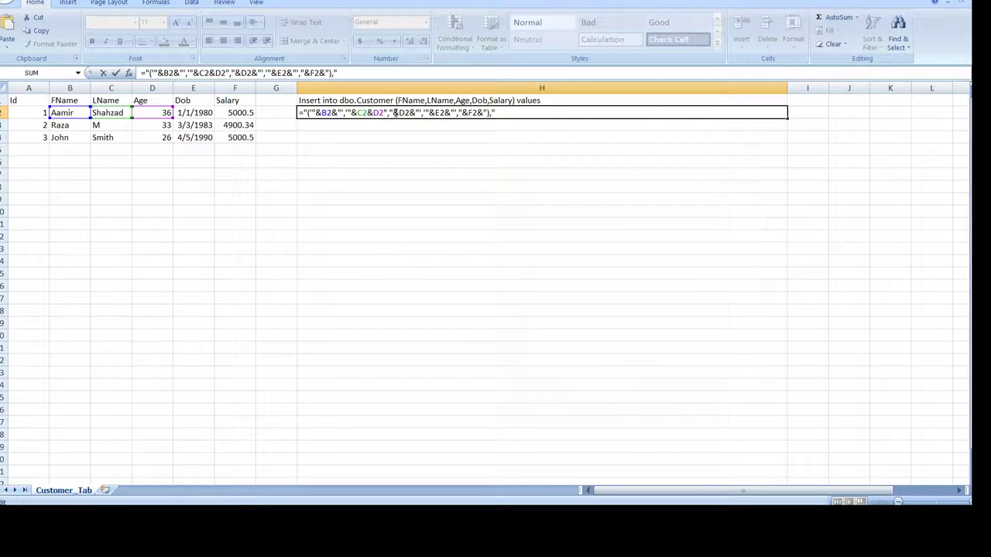
text(&)
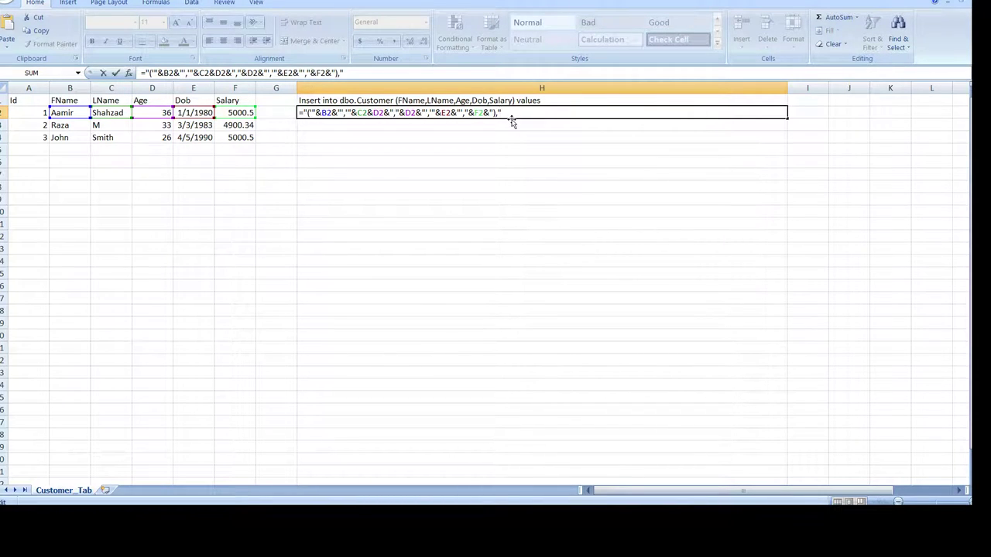
key(Return)
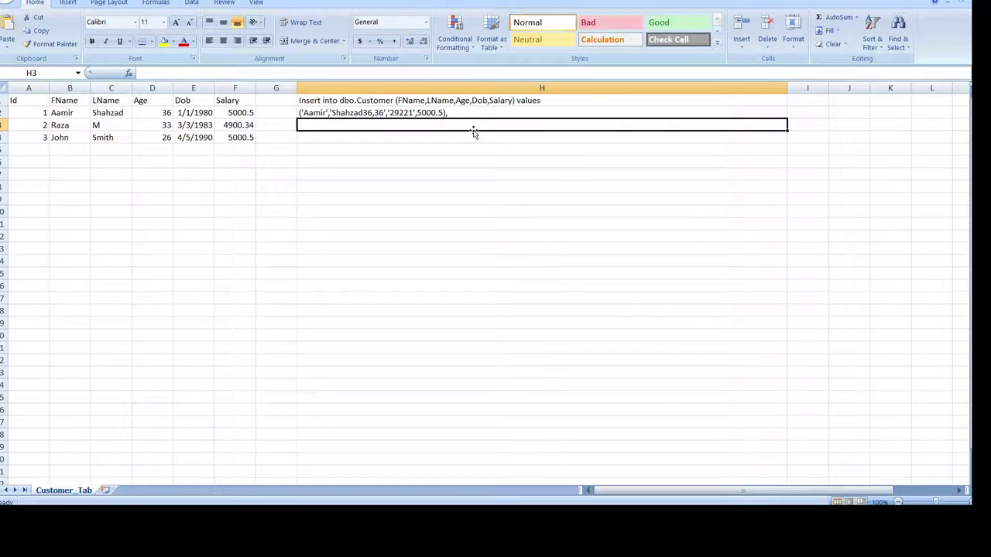
Delete the duplicate D2 reference and its preceding &","& separator from the H2 formula and commit it.
click(377, 114)
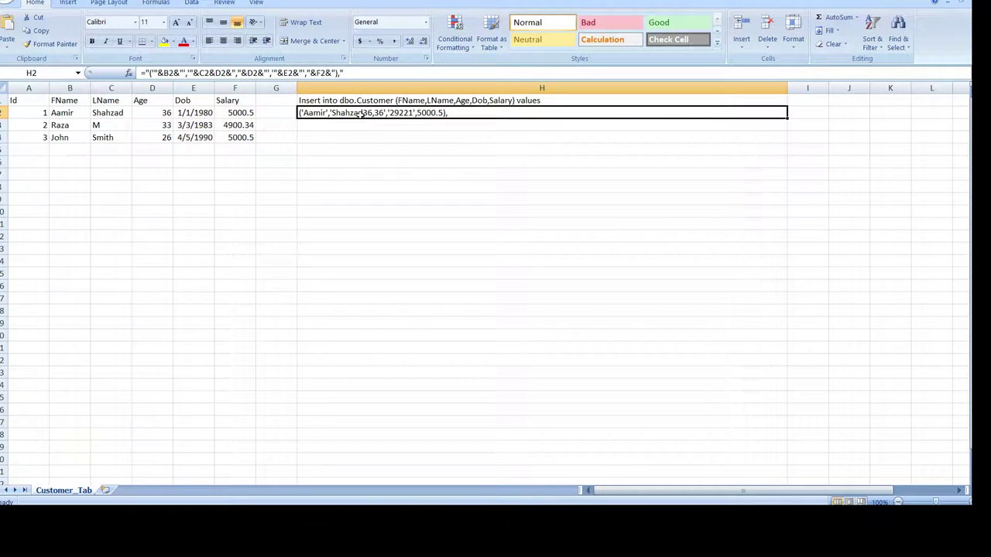
double_click(452, 113)
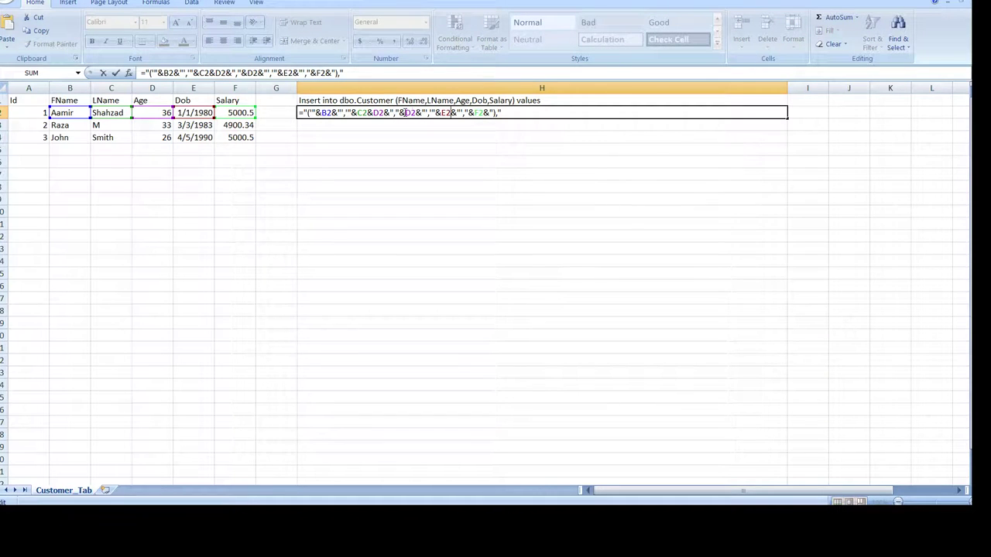
drag(415, 113, 385, 112)
key(Delete)
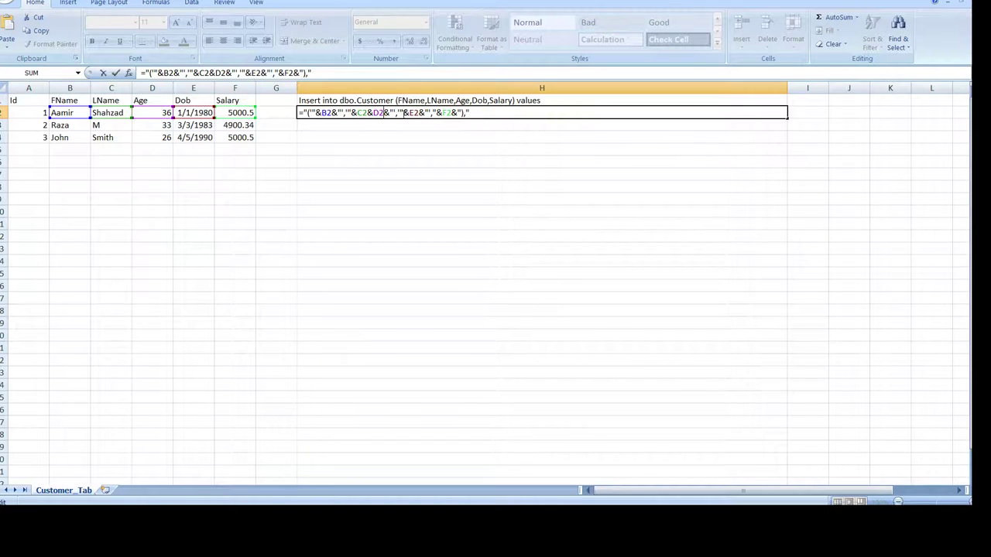
click(469, 112)
key(Return)
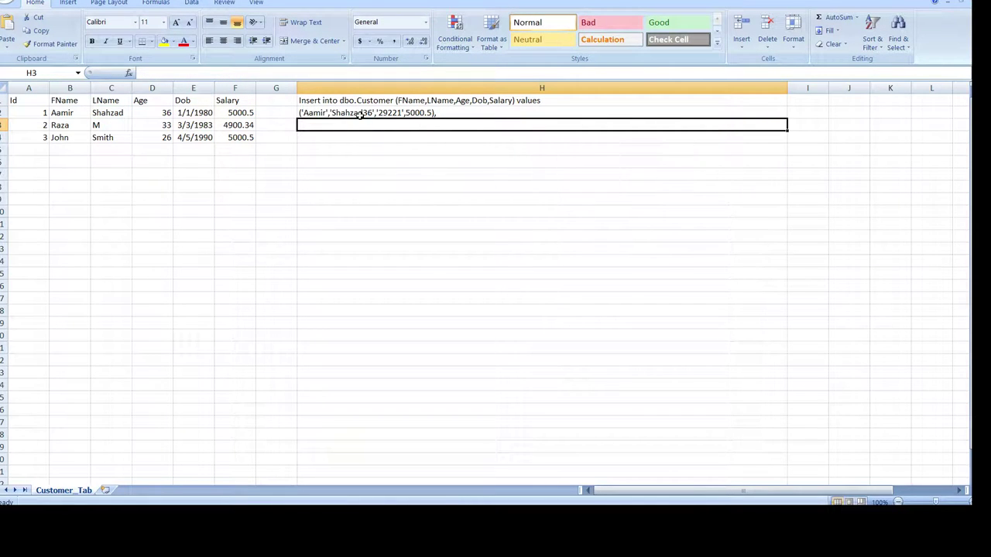
Remove the single quote after D2 in the H2 formula and join C2 and D2 with &","&.
click(462, 112)
double_click(463, 112)
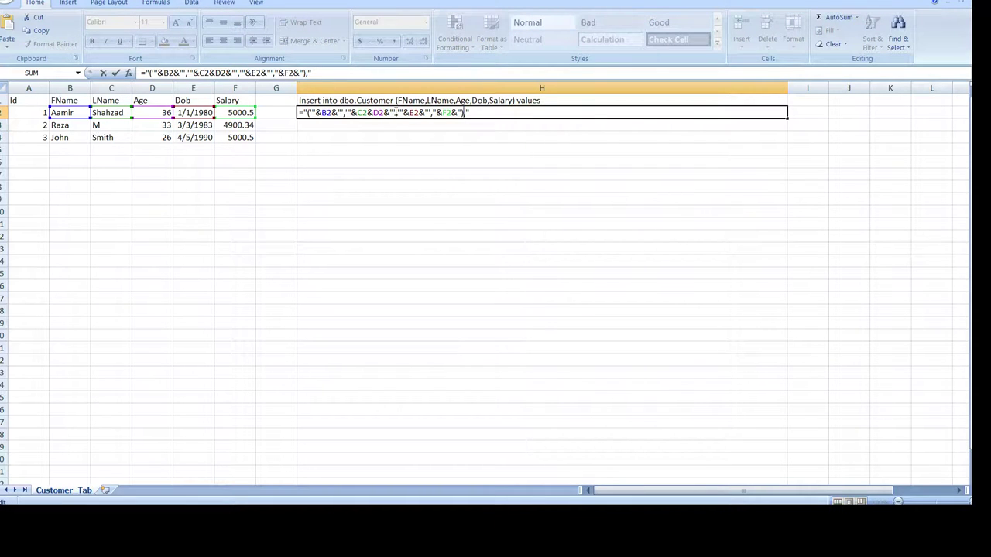
click(395, 113)
key(BackSpace)
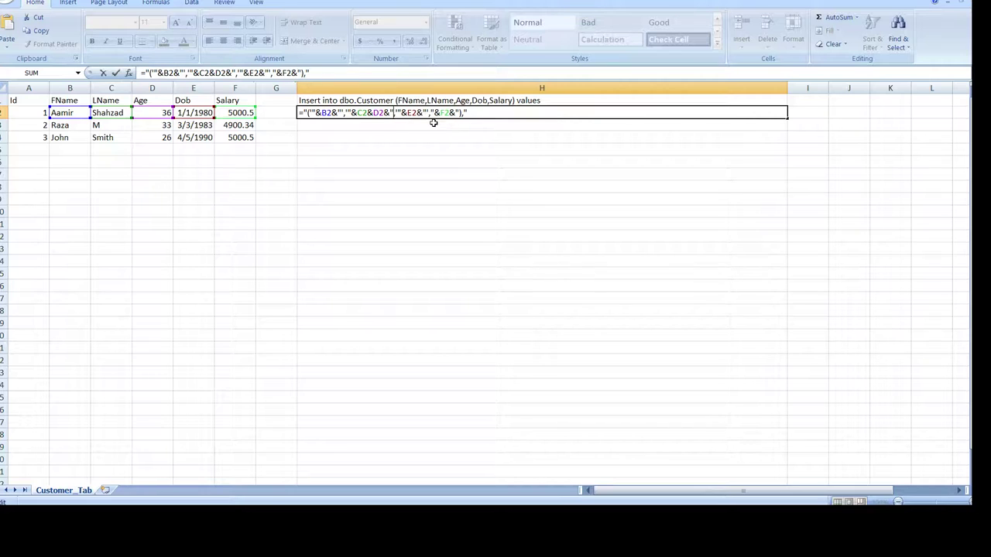
click(373, 113)
text("','")
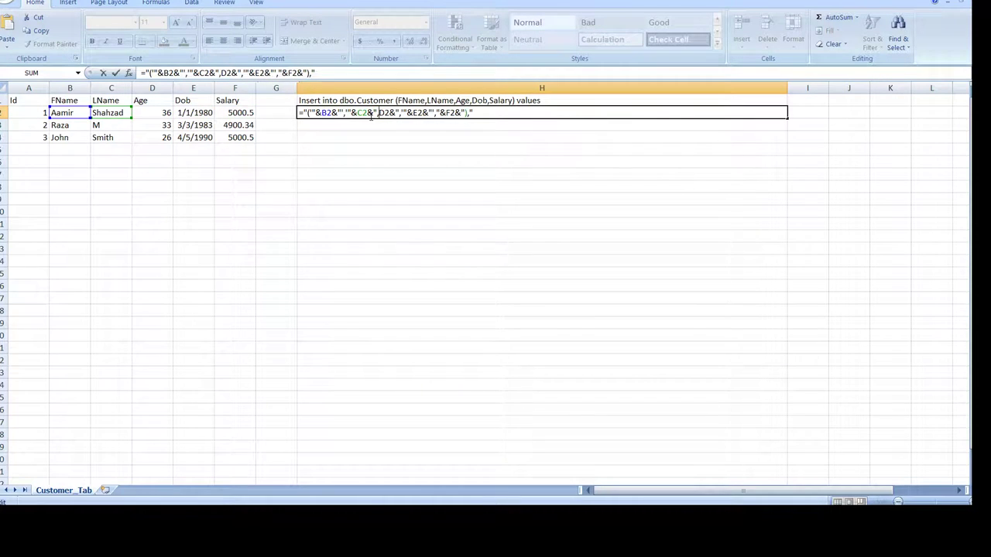
text(&)
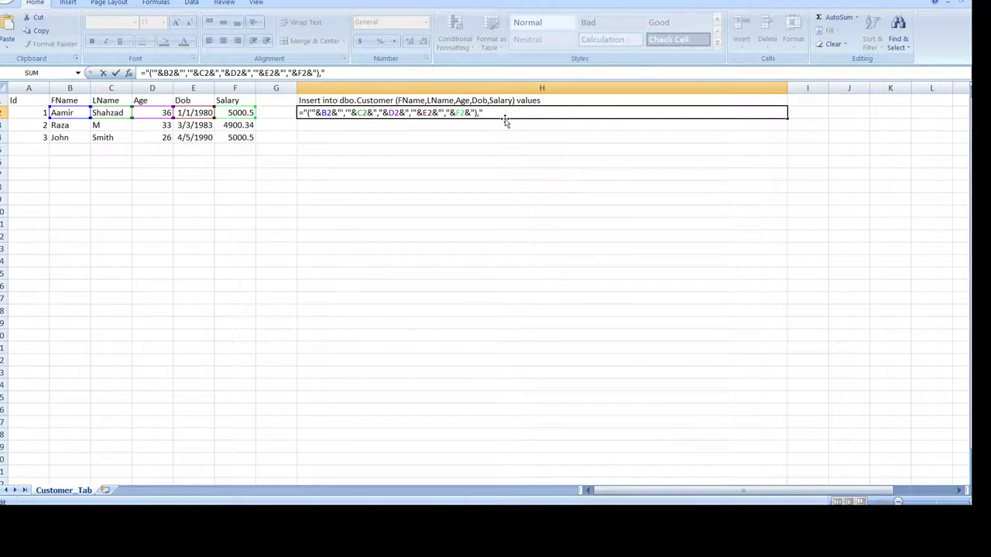
key(Return)
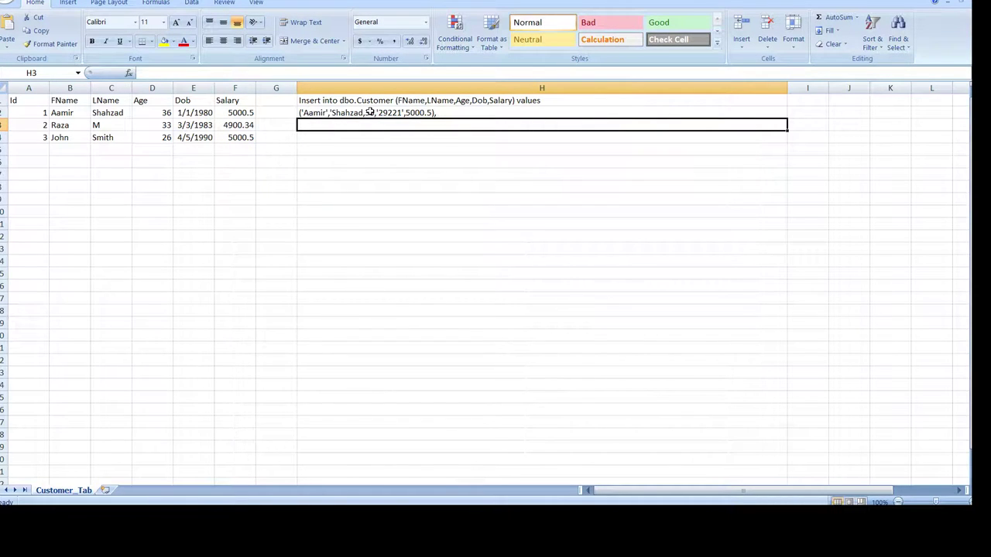
Insert a single quote before the comma following C2 in the H2 formula, making that separator "',", and commit it.
click(449, 113)
double_click(449, 113)
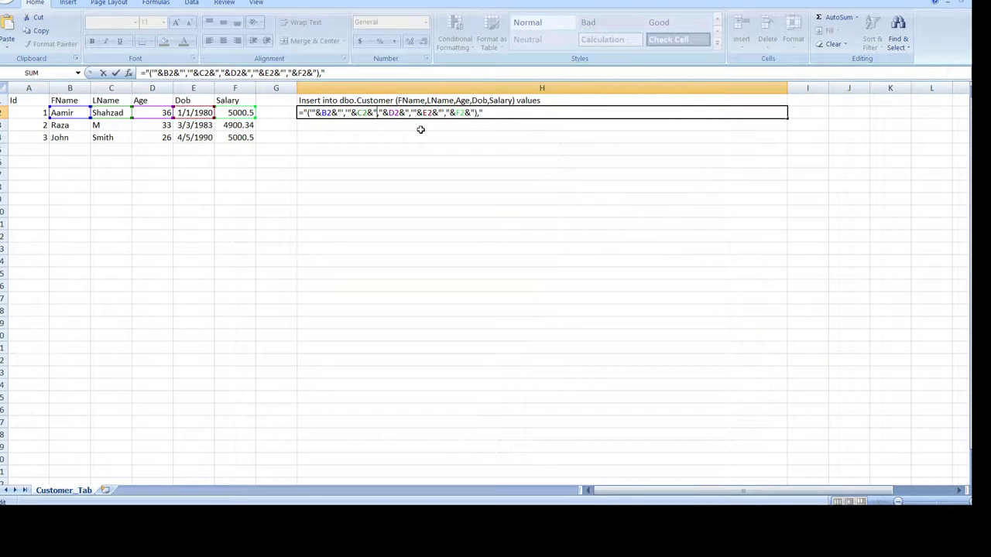
text(')
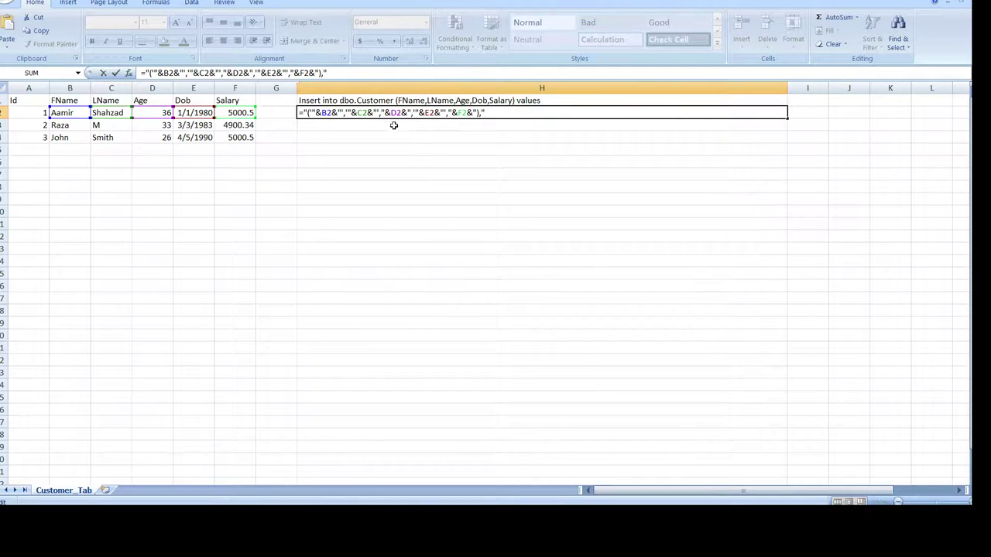
click(496, 113)
key(Return)
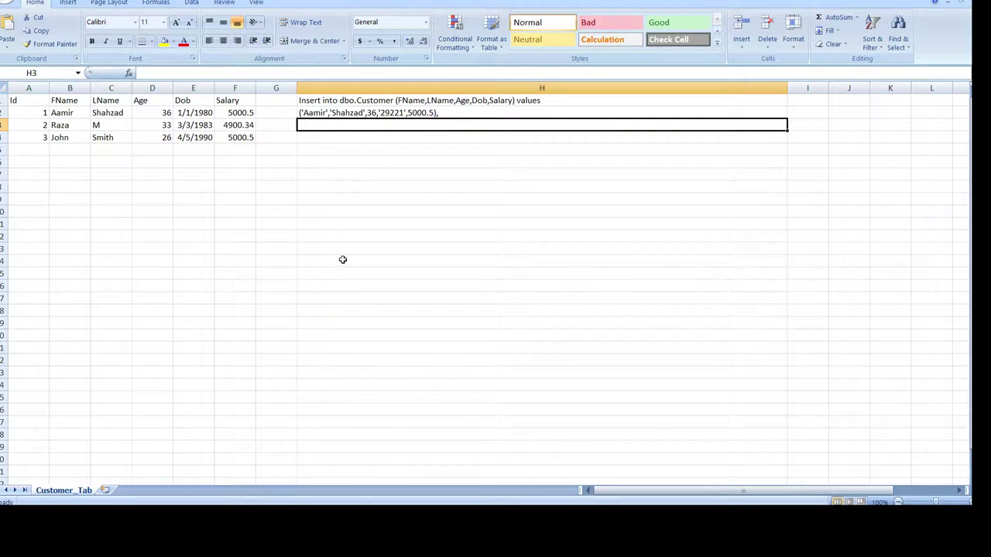
Switch to the browser and open the Chapter 7 post on generating insert statements from text files in the SQL Server / TSQL Tutorial index.
key(alt+Tab)
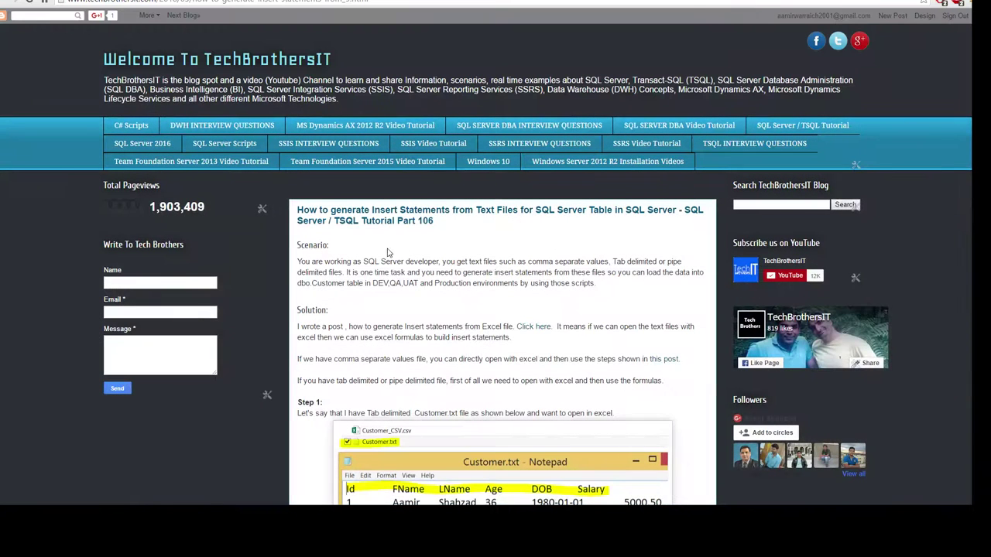
click(782, 130)
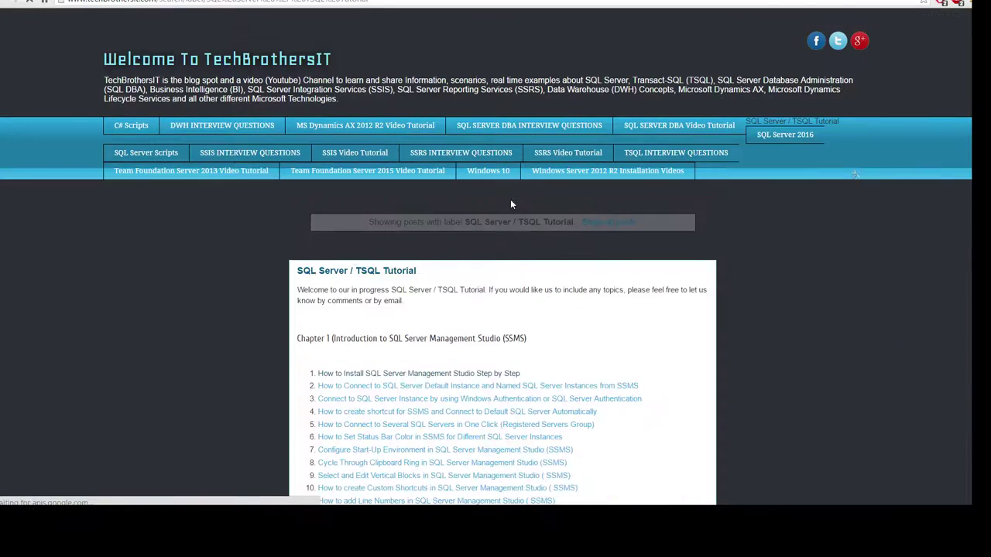
scroll(515, 199, down, 15)
scroll(544, 190, down, 8)
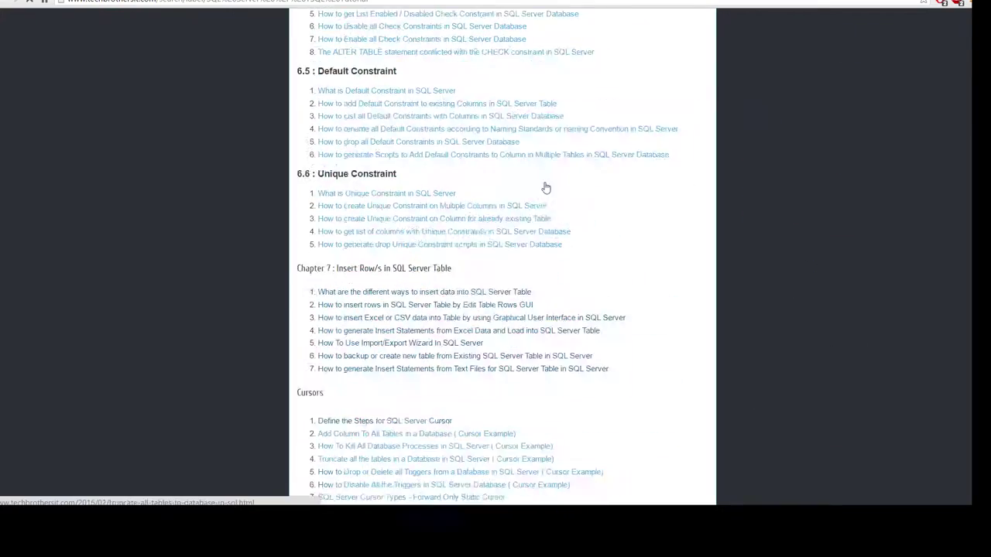
scroll(544, 190, up, 3)
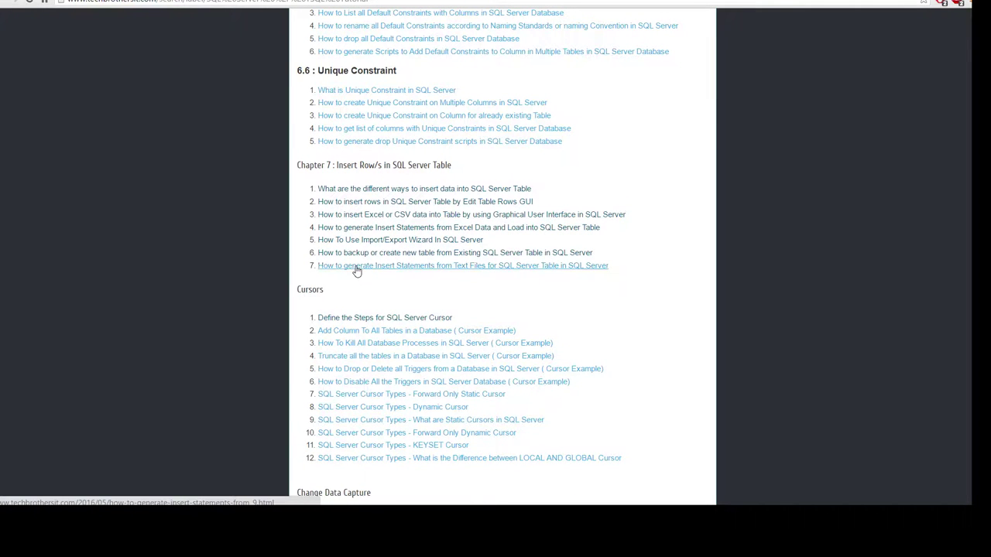
click(459, 266)
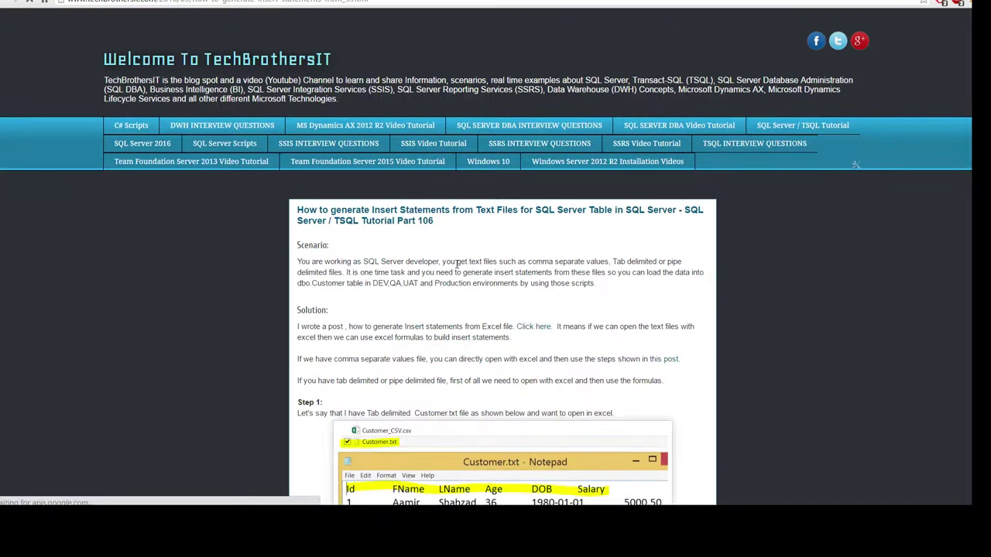
Open the linked post on generating insert statements from Excel data and examine its first-row insert into dbo.Customer formula.
scroll(464, 266, down, 20)
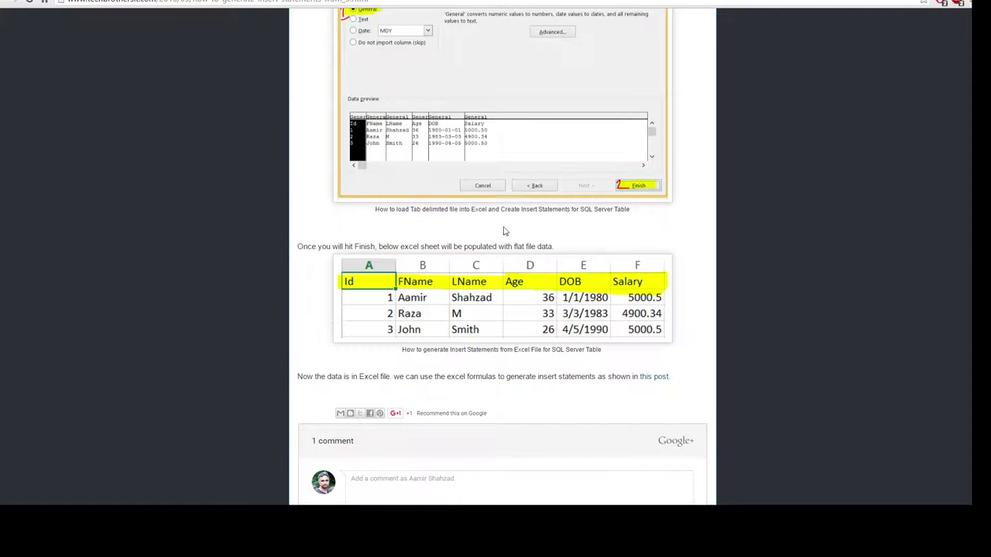
click(655, 382)
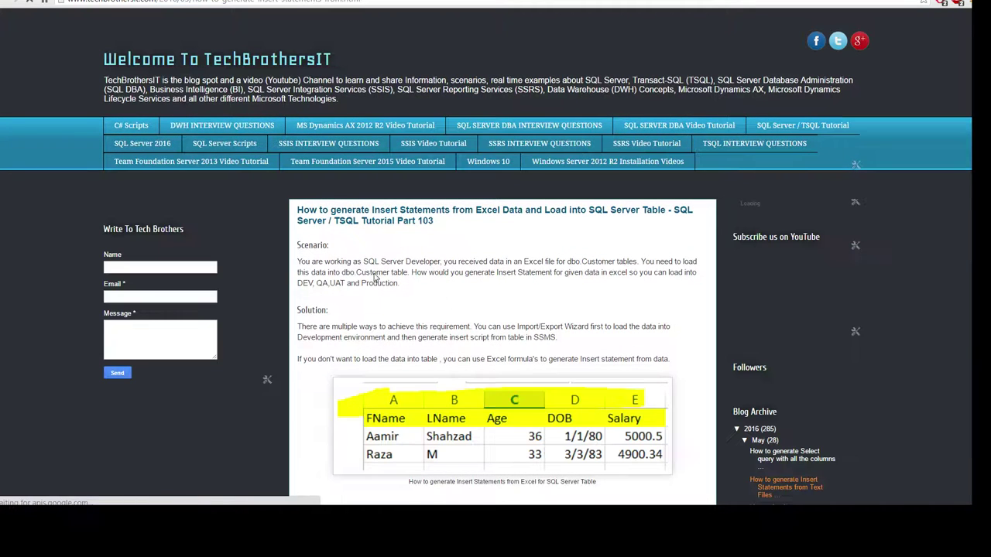
scroll(466, 316, down, 3)
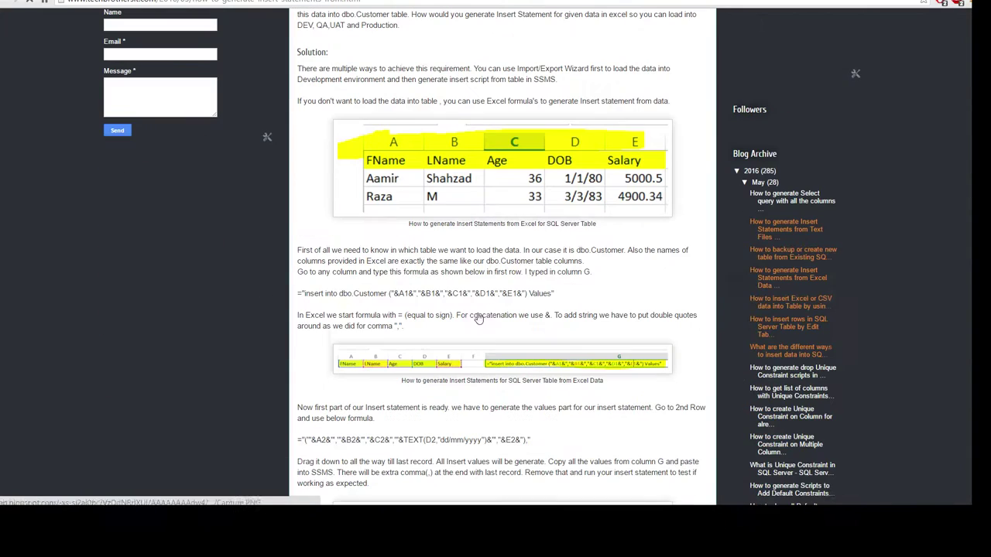
drag(554, 293, 297, 294)
Examine the post's second-row values formula, including its single quotes, comma separators and the TEXT(D2,"dd/mm/yyyy") date conversion.
scroll(464, 320, down, 2)
scroll(464, 320, down, 1)
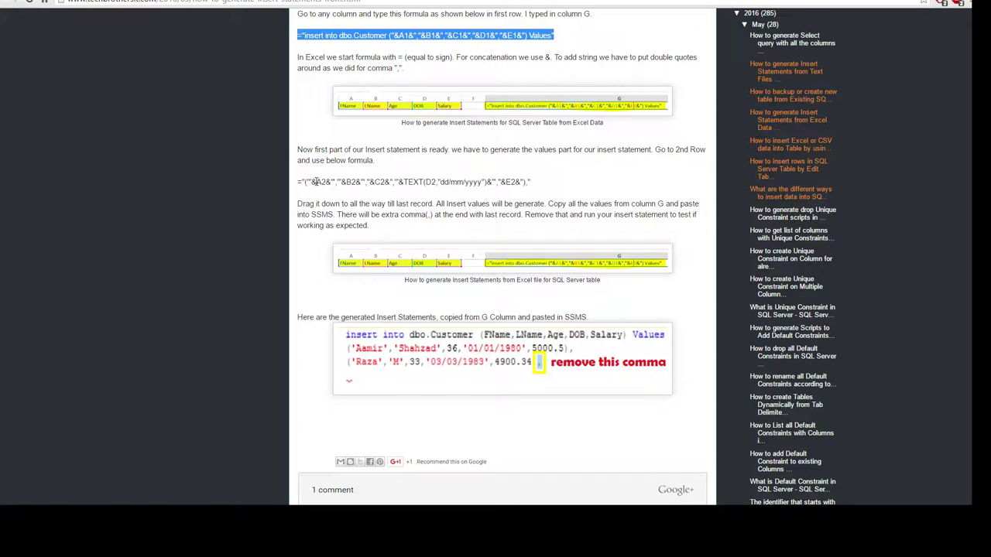
drag(316, 182, 328, 183)
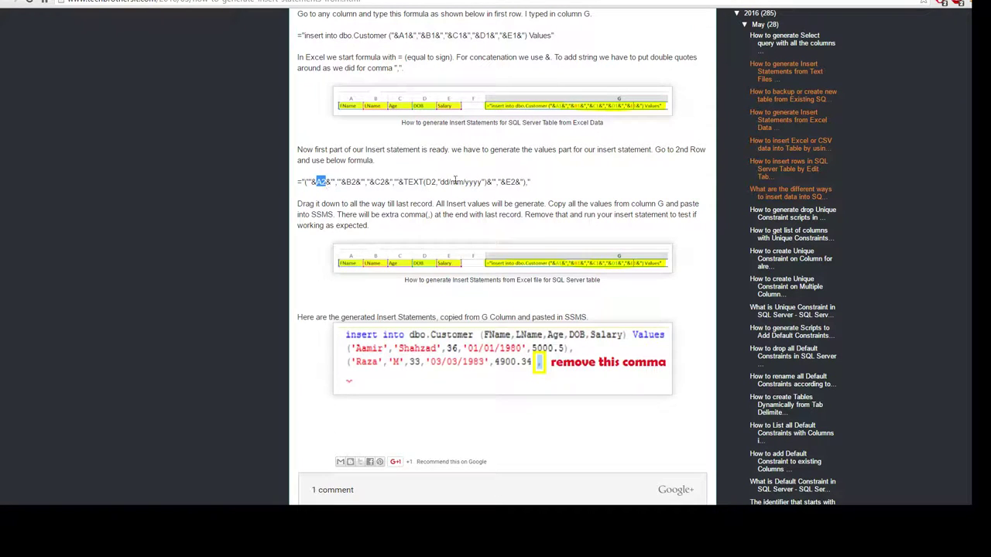
drag(542, 184, 297, 174)
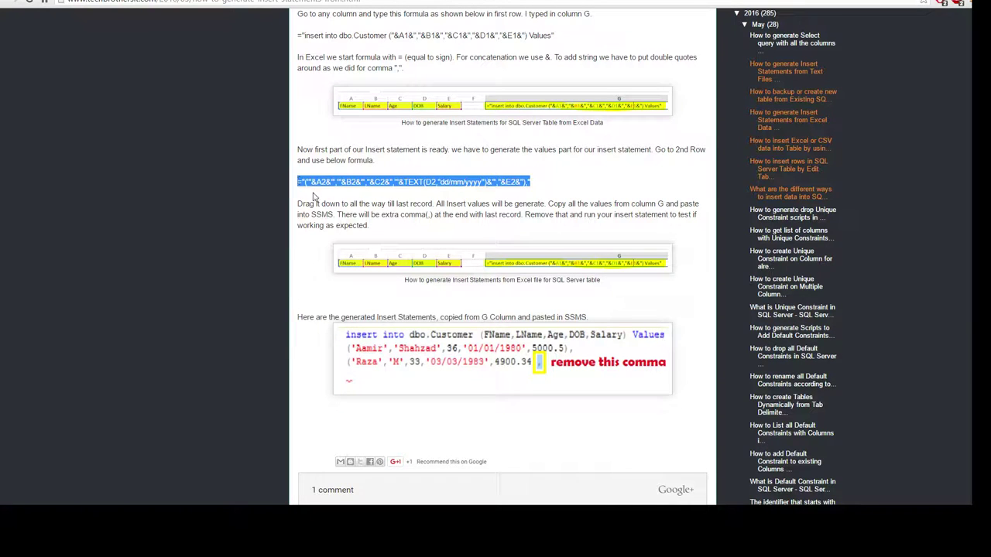
click(323, 182)
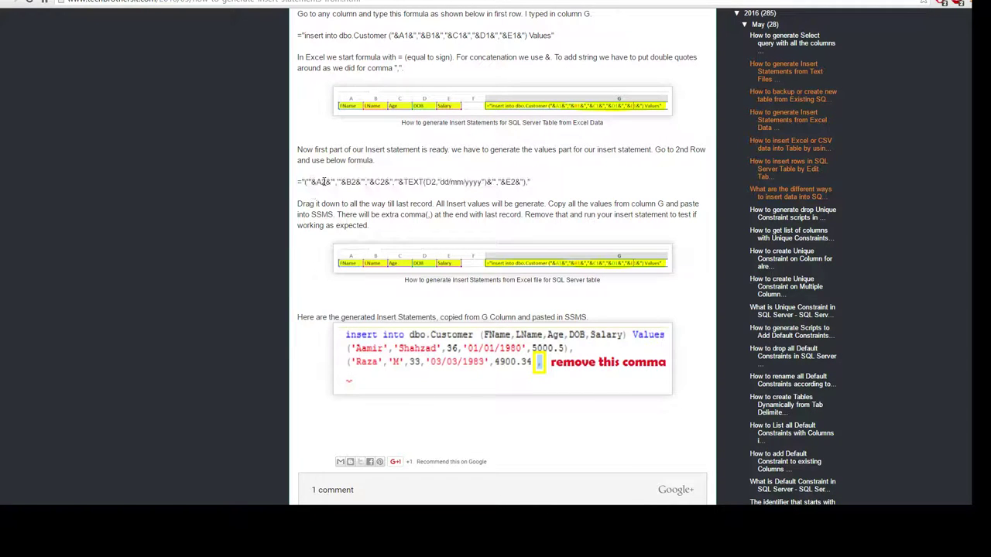
drag(317, 182, 308, 182)
click(329, 181)
drag(309, 182, 361, 182)
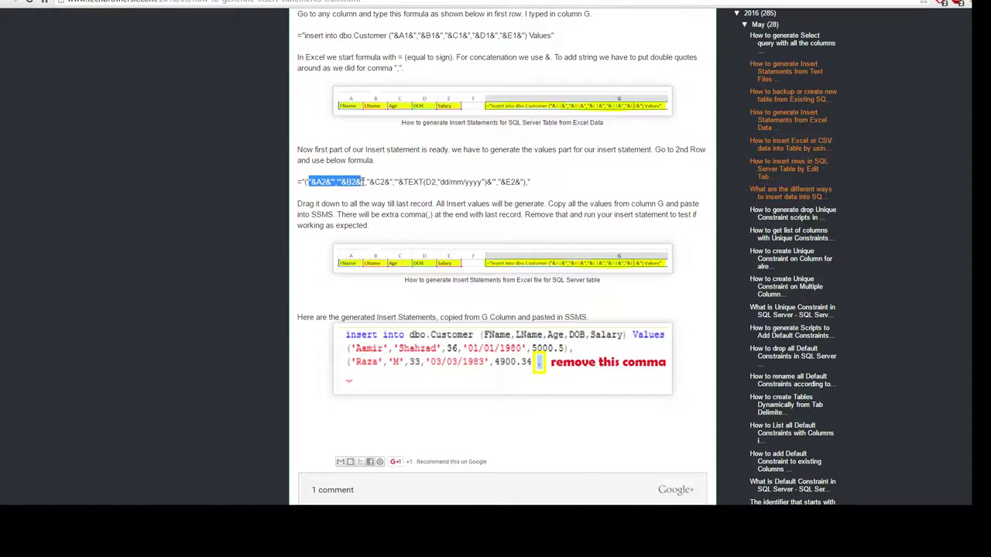
click(376, 181)
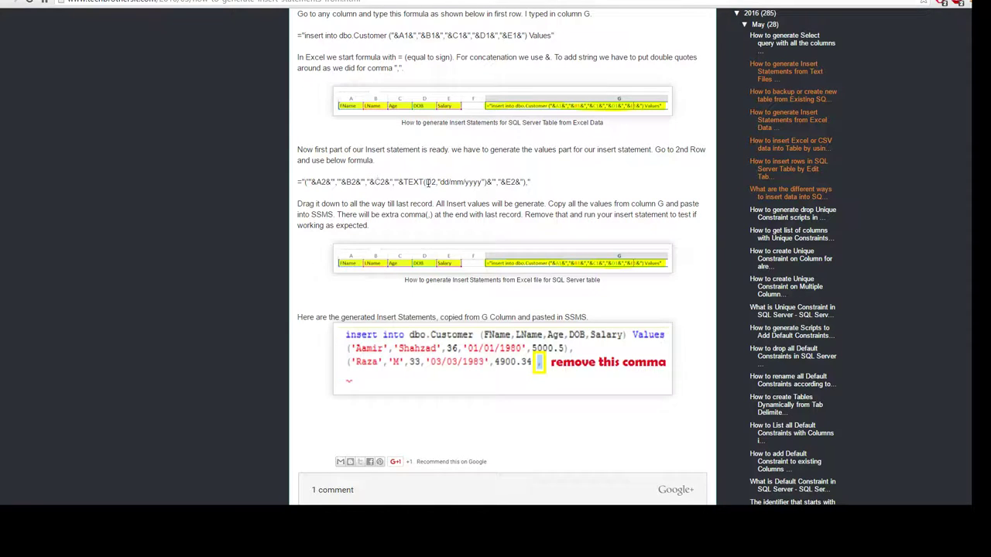
drag(311, 182, 304, 182)
click(307, 182)
drag(306, 181, 308, 182)
click(310, 183)
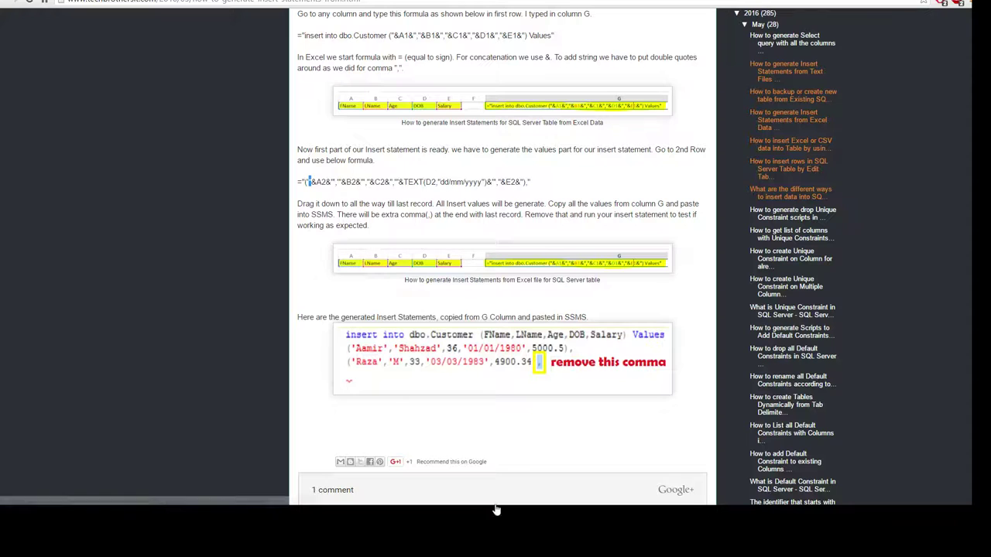
Switch to Excel and wrap the E2 reference in the H2 formula as TEXT(E2,"DD/MM/YYYY"), keeping its surrounding single quotes.
key(alt+Tab)
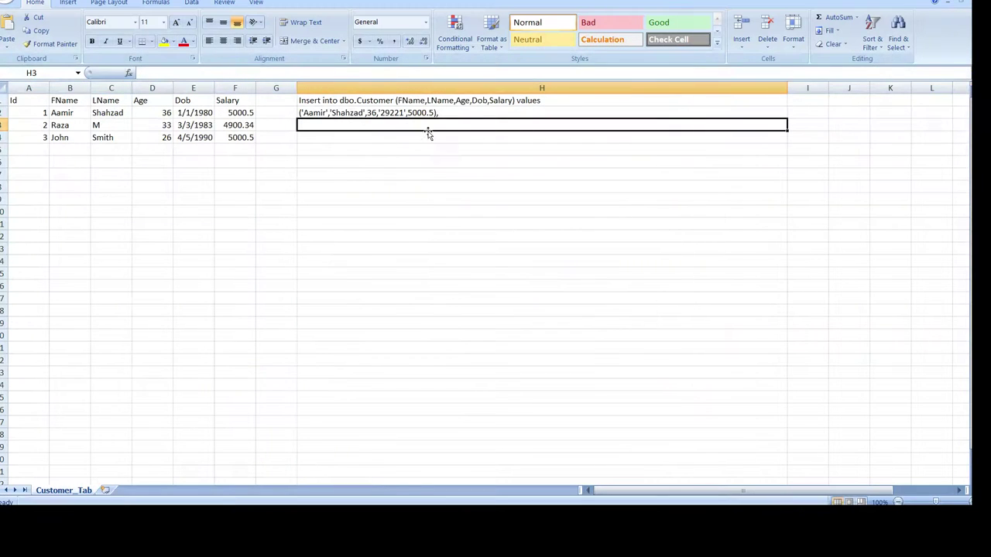
click(391, 112)
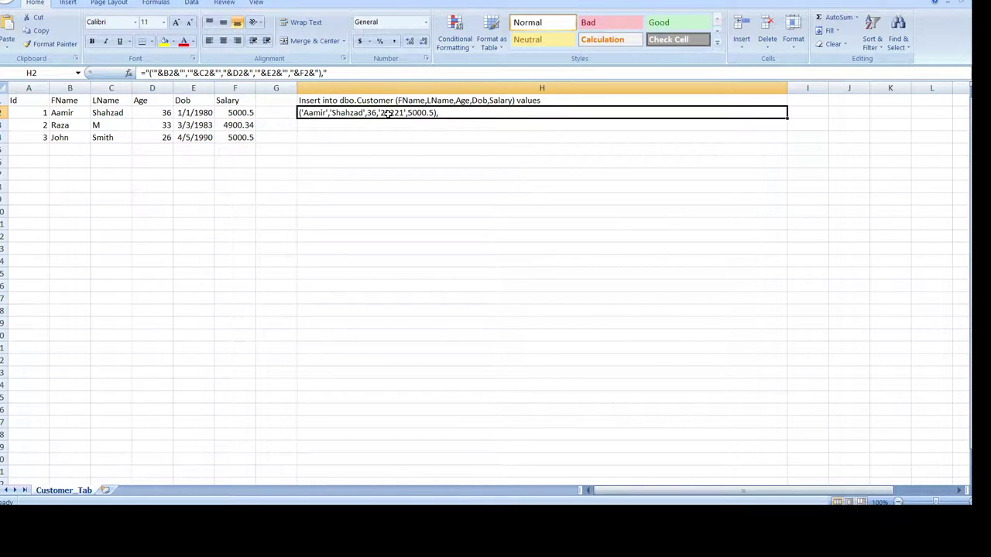
double_click(443, 113)
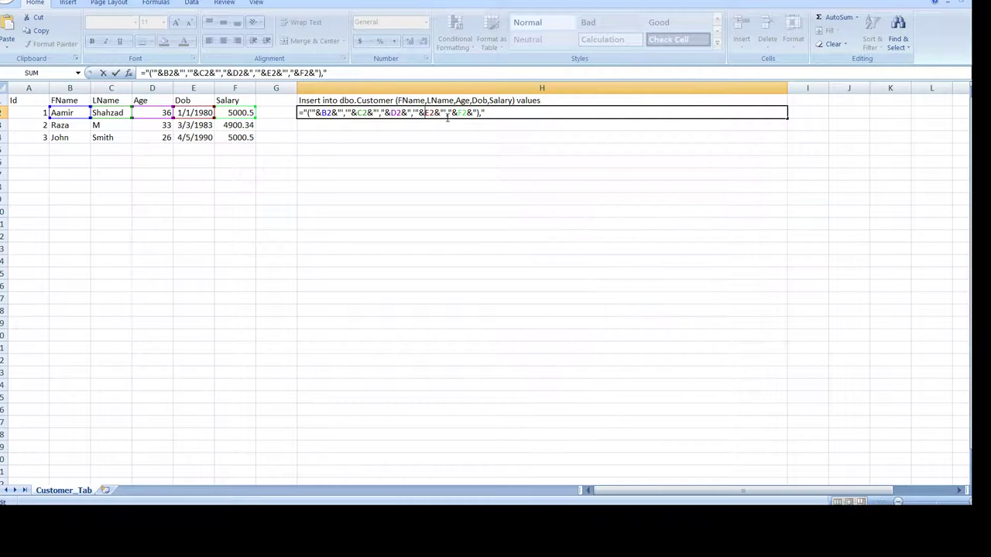
text(TEXT)
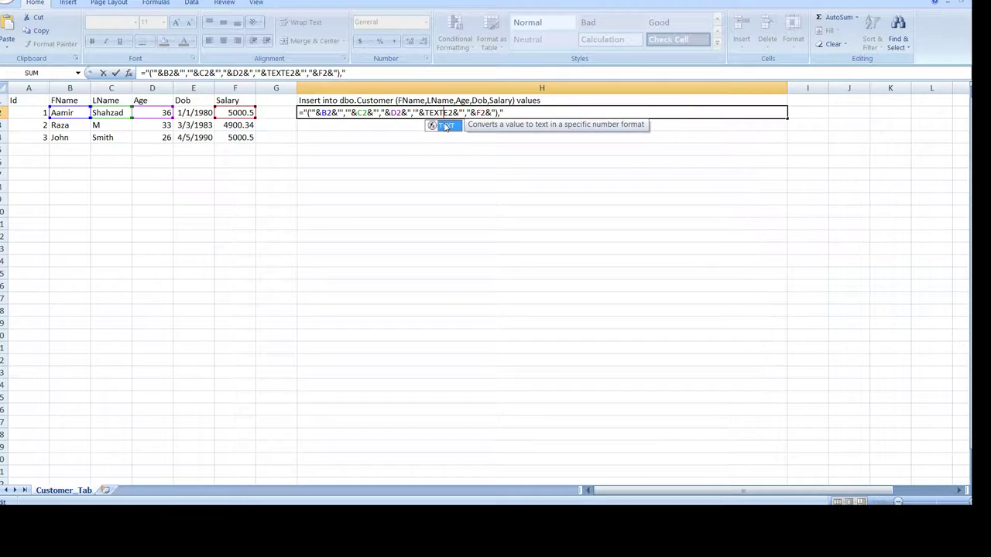
double_click(445, 125)
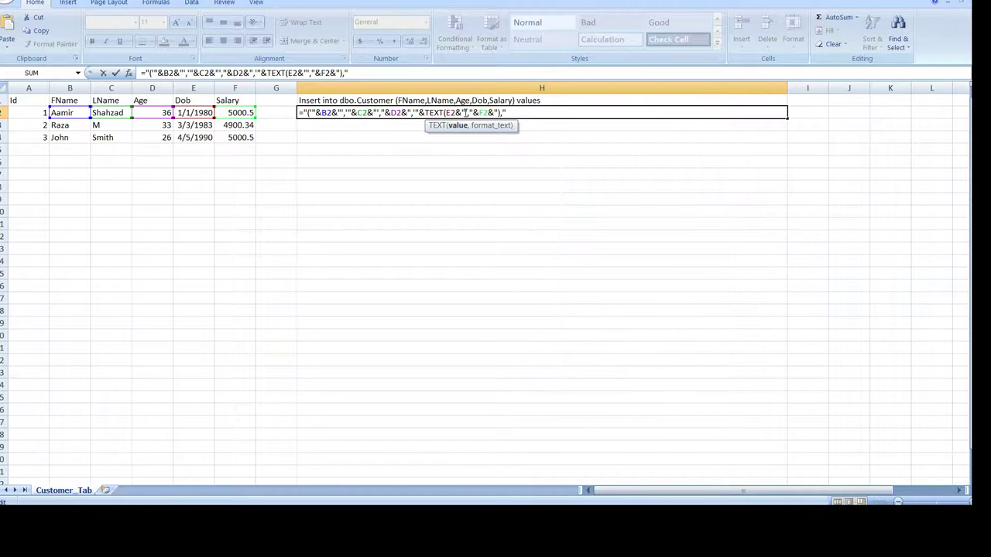
text(,")
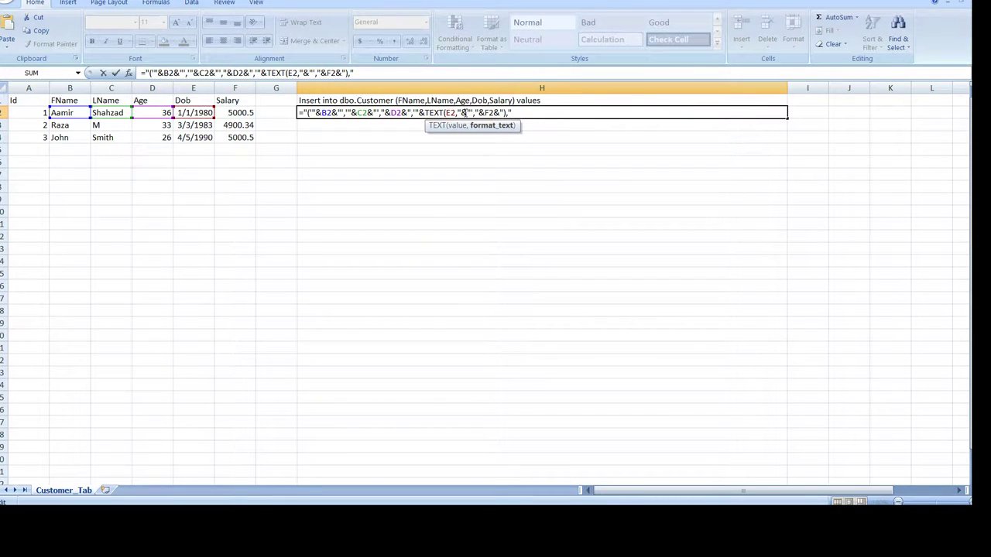
text(DD)
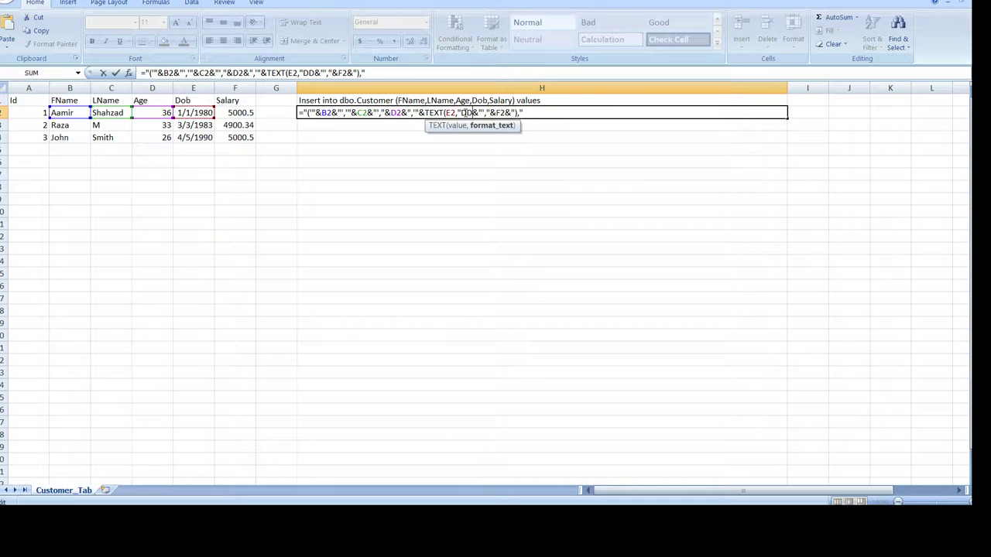
text(/MM)
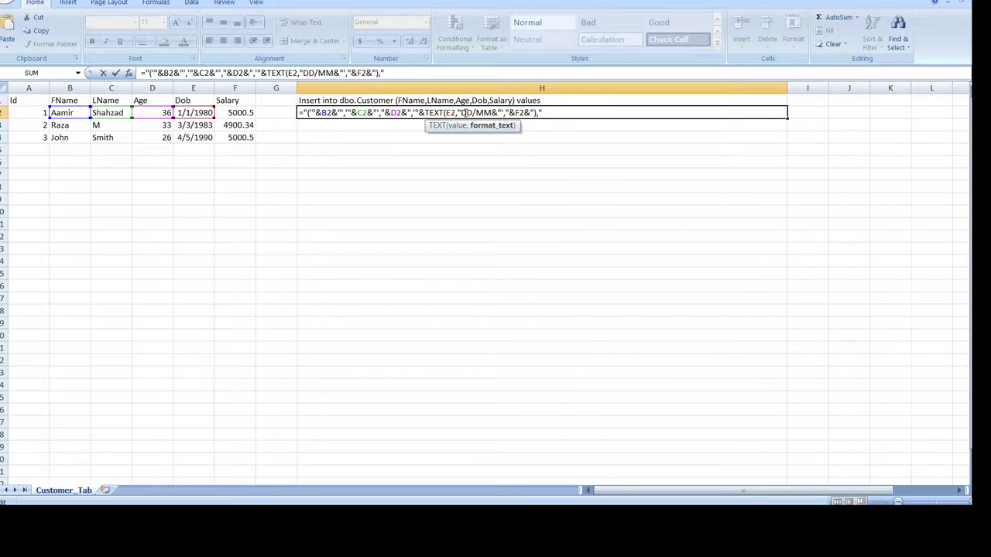
text(/YYYY)
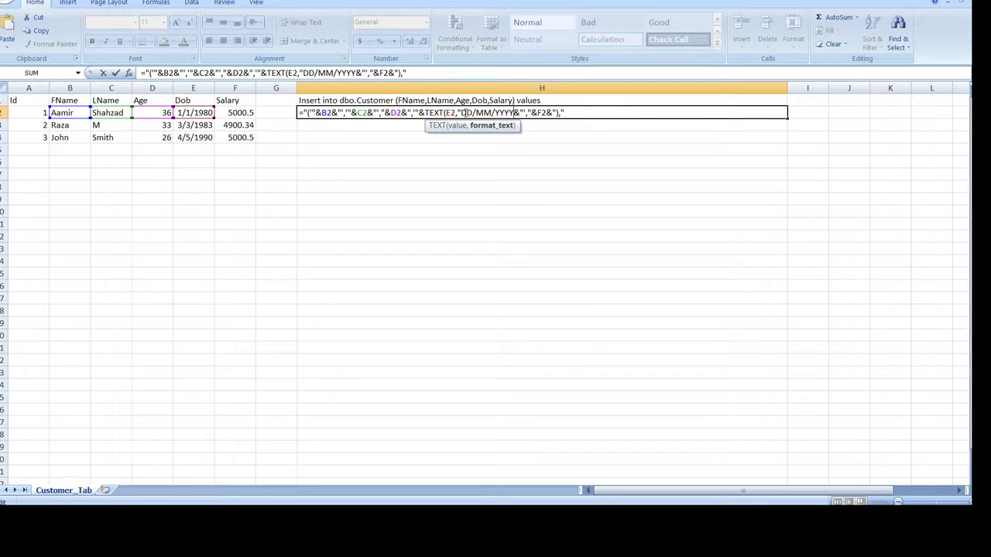
text("))
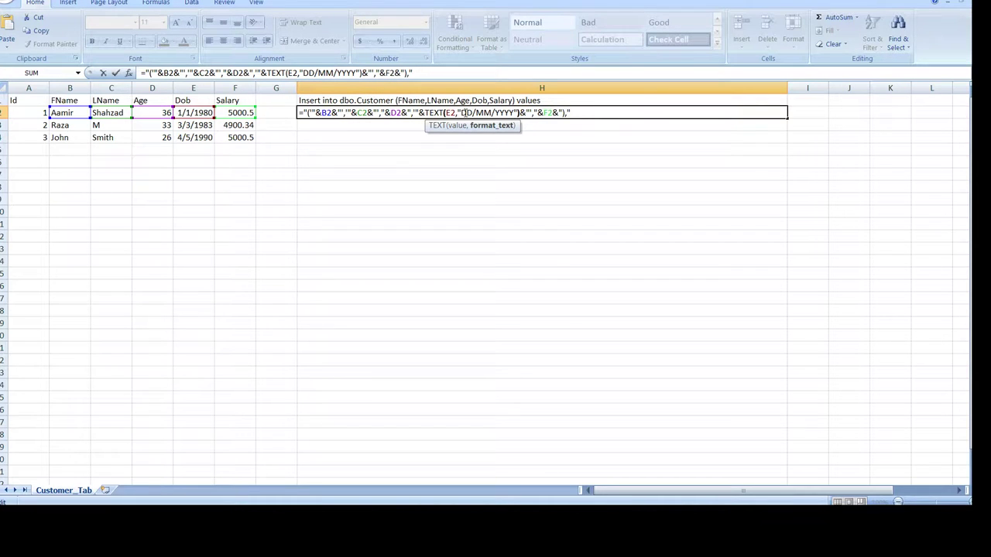
click(568, 224)
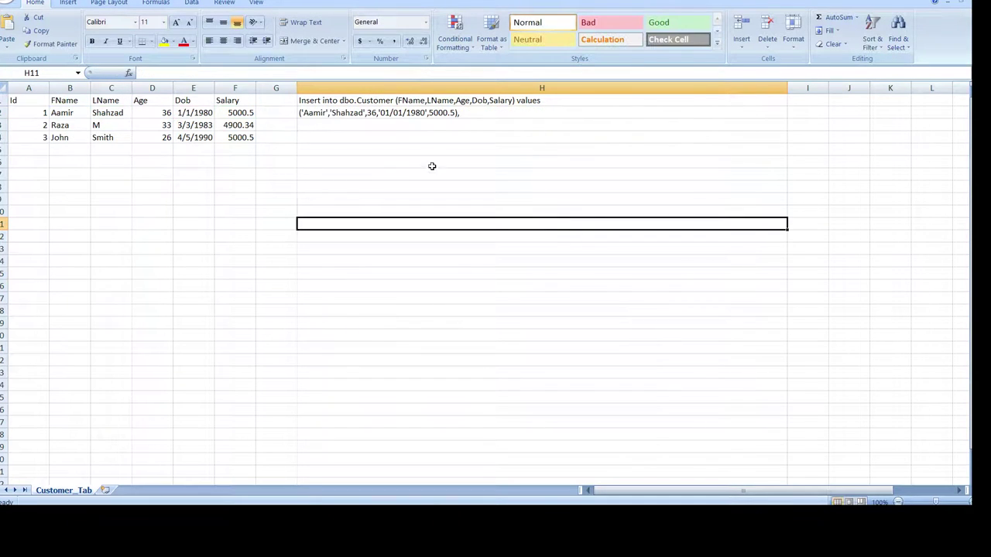
Fill the H2 values formula down through H4 so every customer record gets its value row.
click(408, 116)
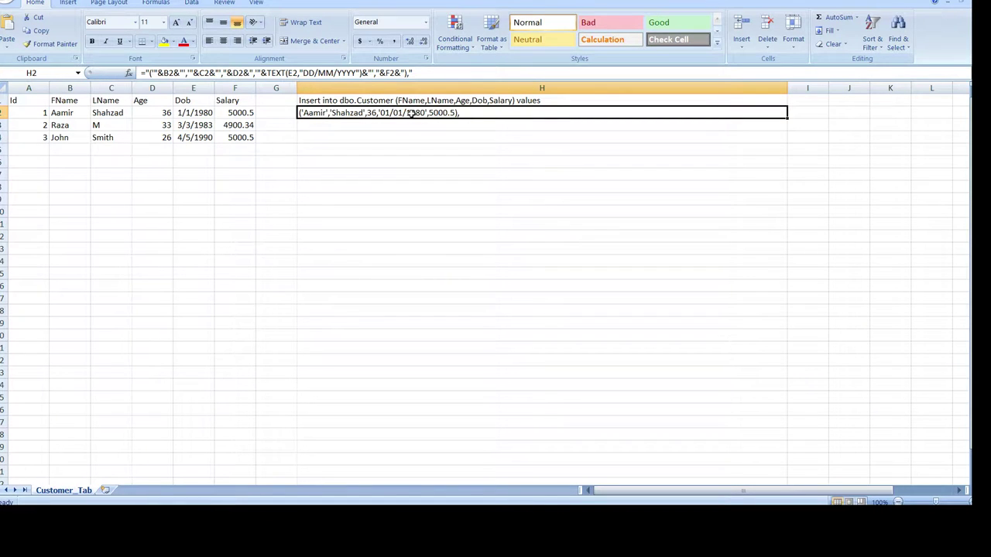
click(672, 133)
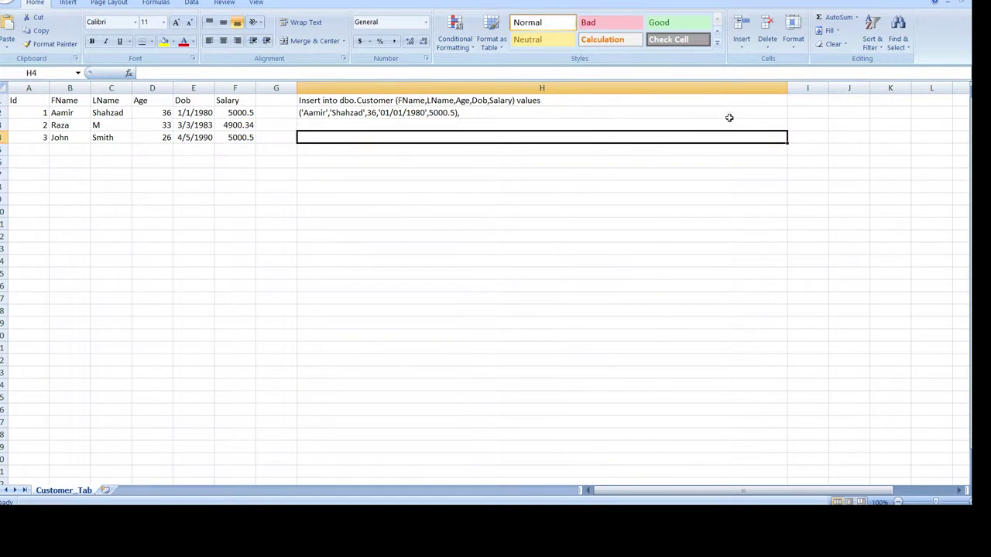
click(730, 112)
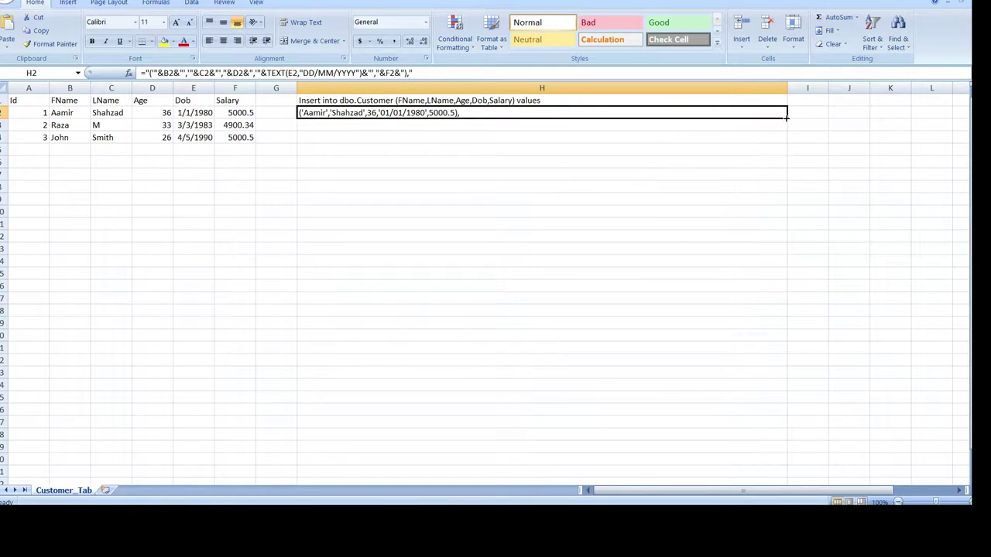
drag(787, 118, 787, 139)
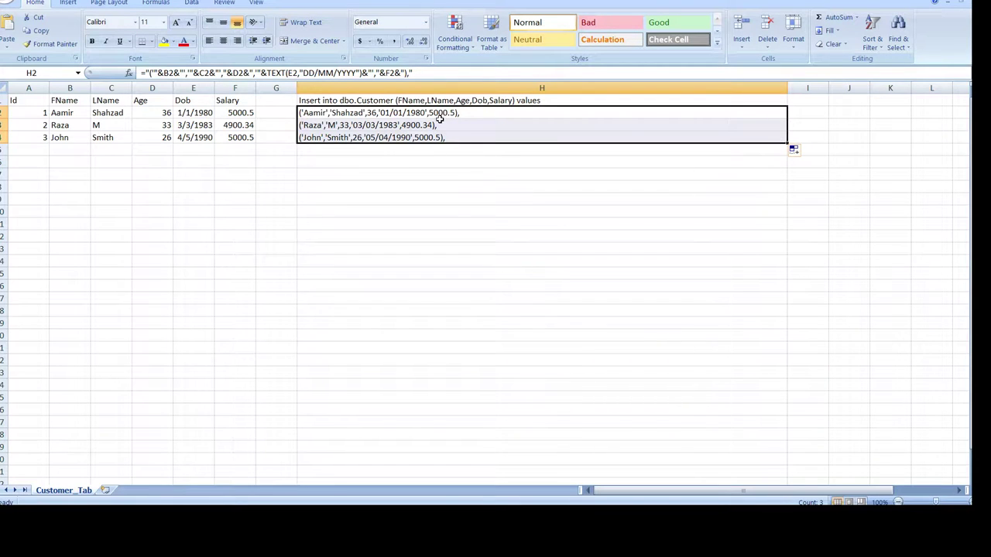
click(469, 113)
click(543, 100)
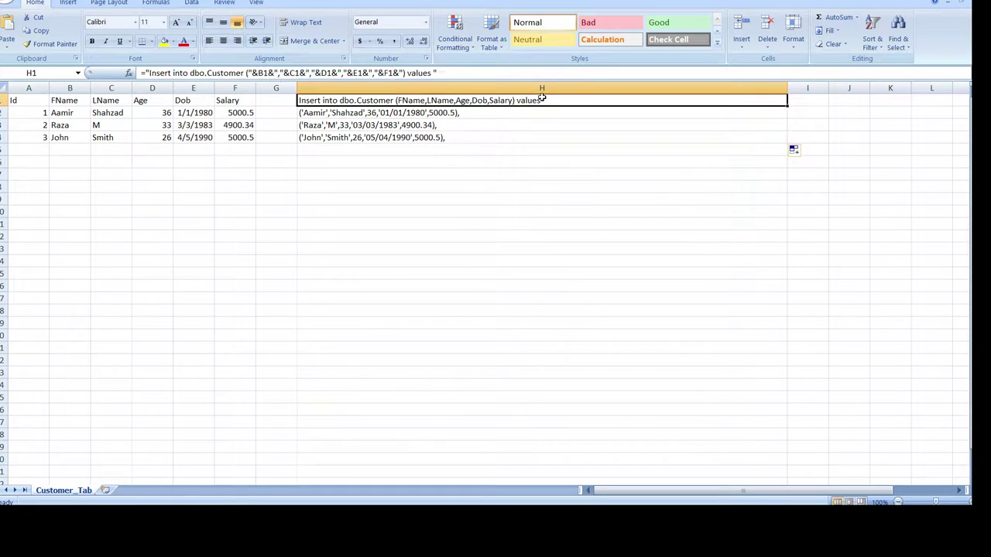
double_click(544, 99)
click(491, 113)
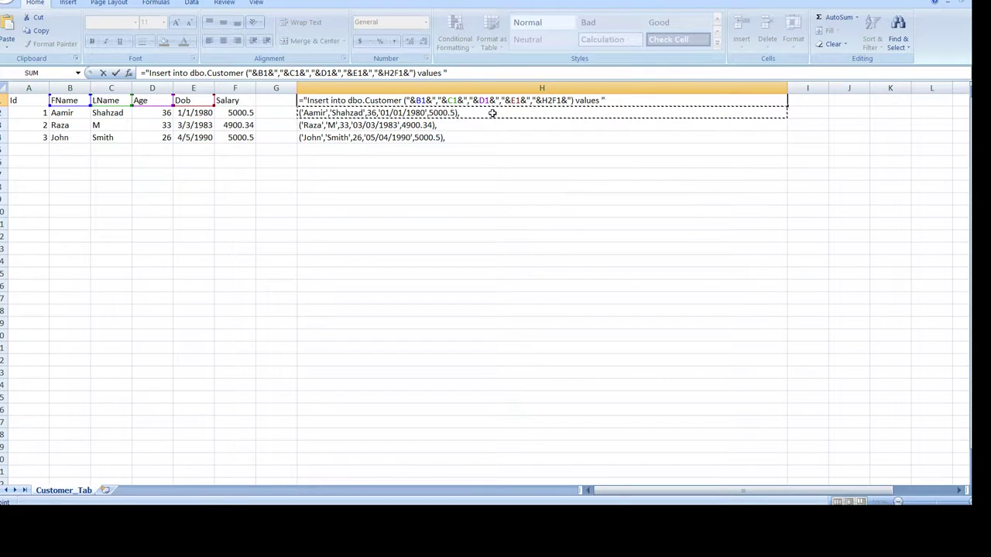
key(Escape)
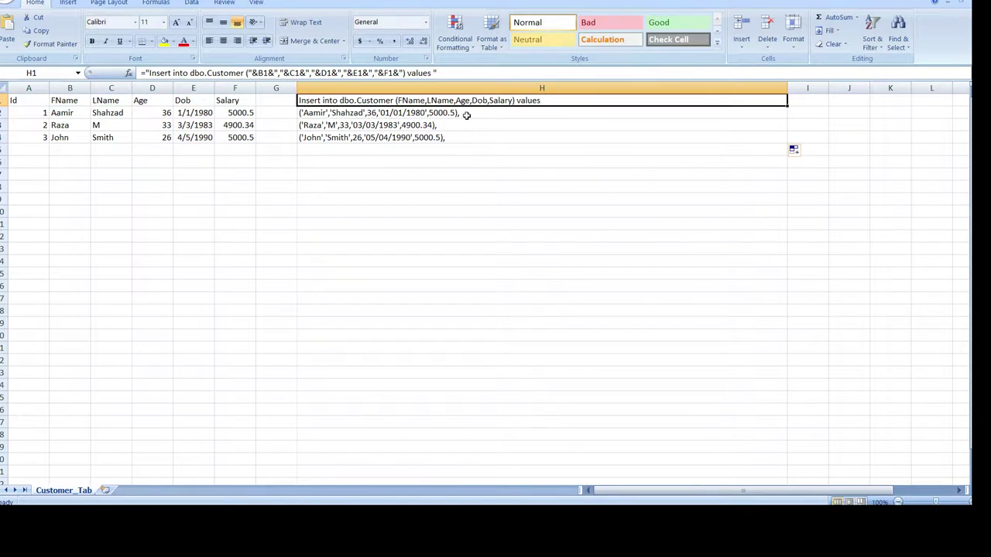
Copy the generated insert statement and value rows in H1:H4 and paste them into a new query in SQL Server Management Studio.
click(471, 113)
drag(431, 138, 428, 101)
right_click(394, 114)
click(358, 135)
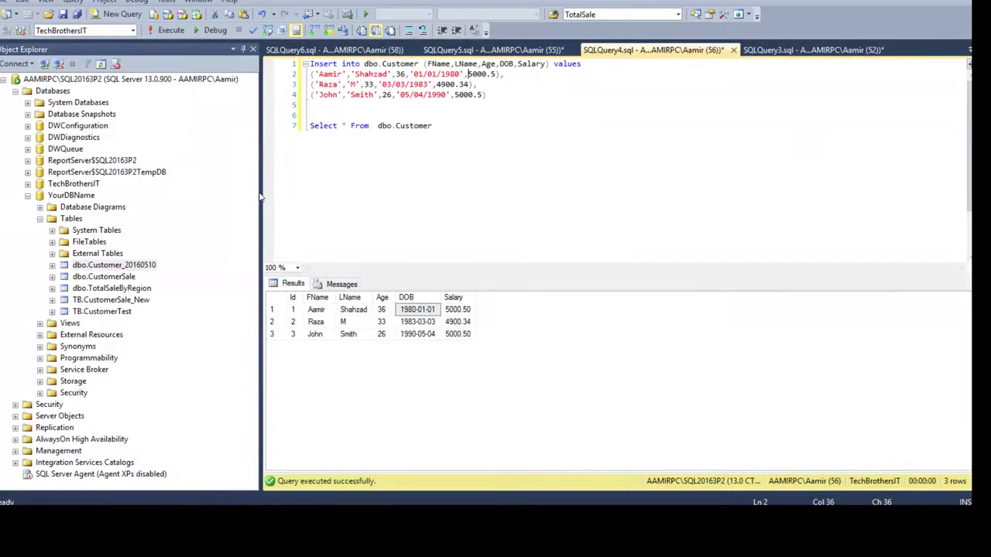
click(122, 14)
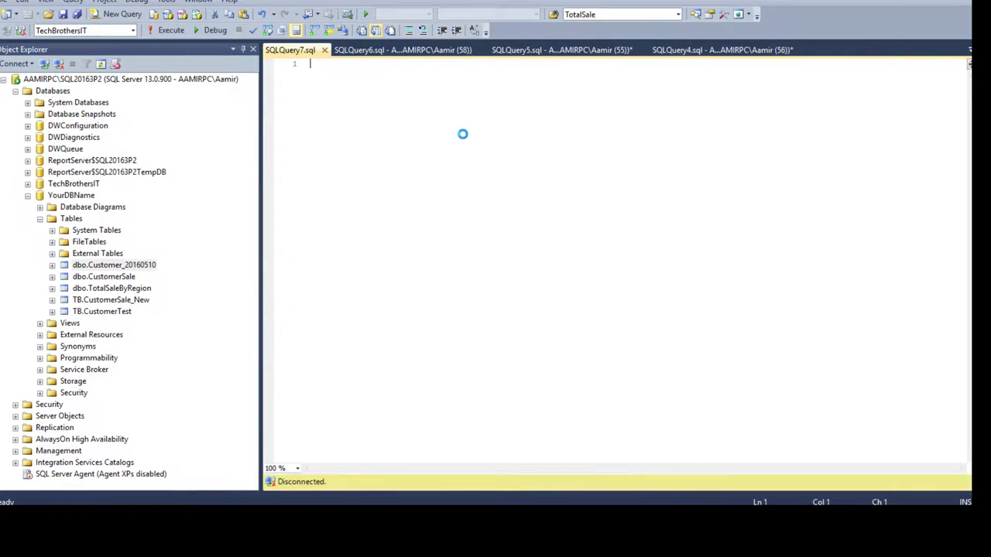
right_click(387, 108)
click(418, 145)
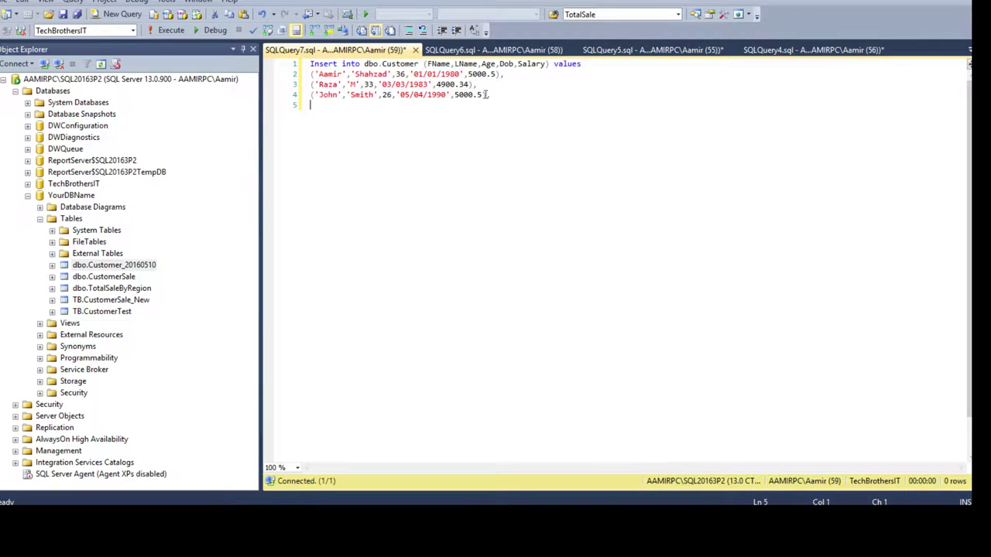
Remove the trailing comma after the last value row and execute the insert into dbo.Customer.
drag(485, 94, 492, 102)
click(492, 95)
drag(486, 94, 492, 102)
click(506, 94)
key(BackSpace)
key(F5)
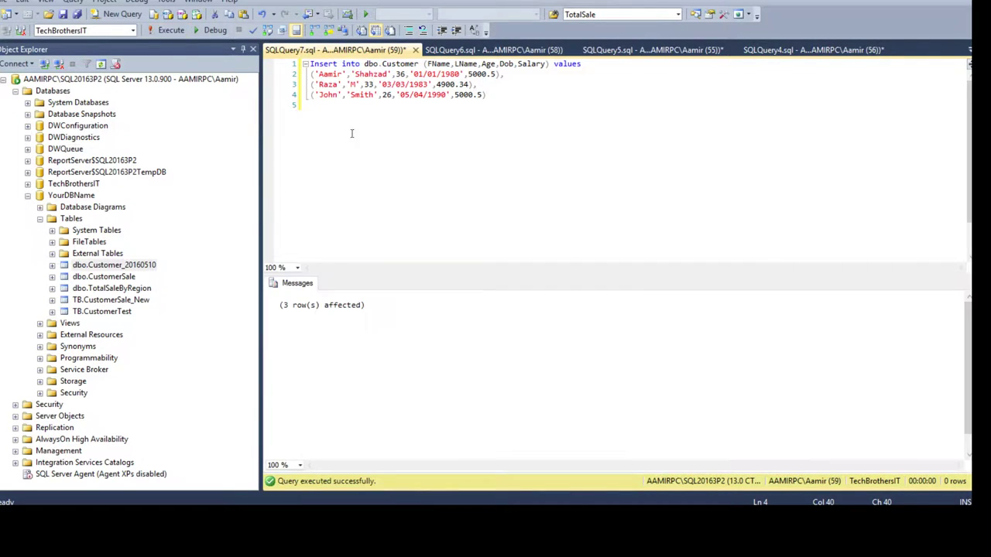
drag(419, 64, 367, 65)
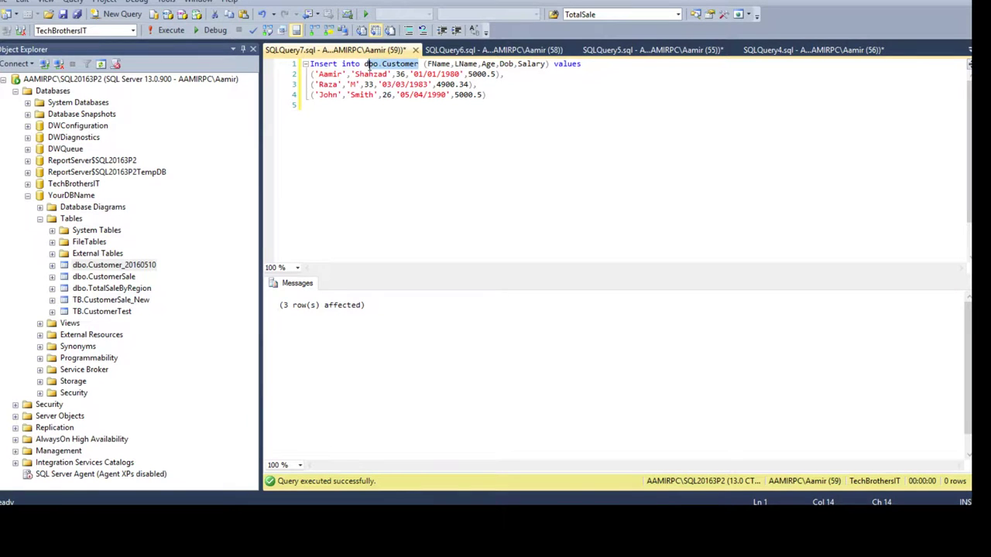
right_click(376, 66)
click(363, 64)
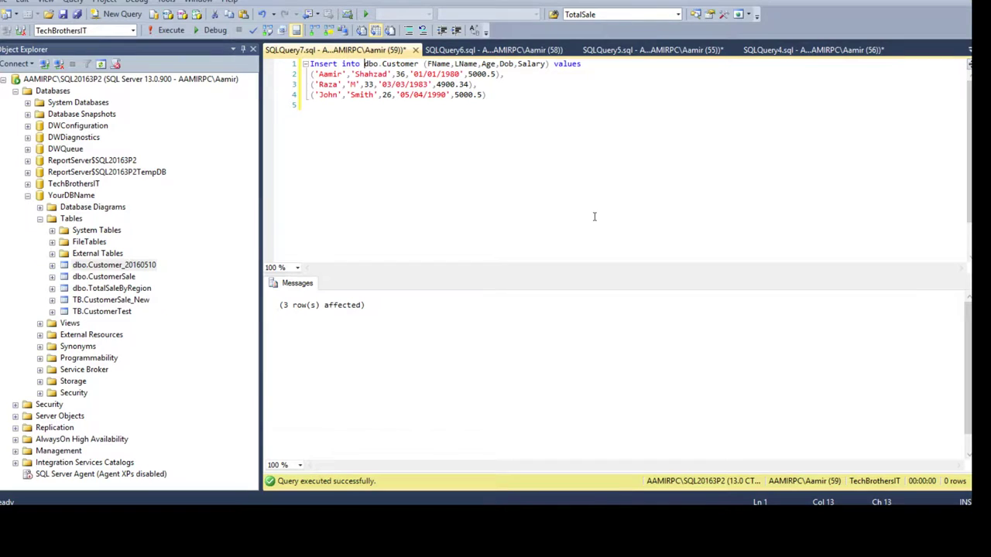
Write the sample quoting expression ="'&A1&"'" on line 7, below the insert statement.
click(526, 128)
key(Return)
key(Return)
text(A)
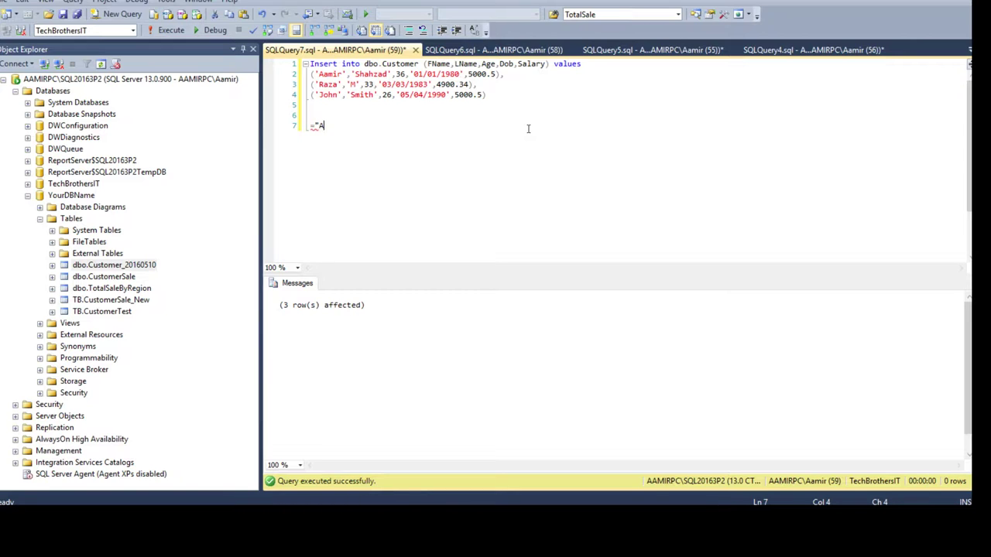
text(amir)
click(318, 125)
text(')
drag(346, 126, 327, 126)
text(A)
click(324, 125)
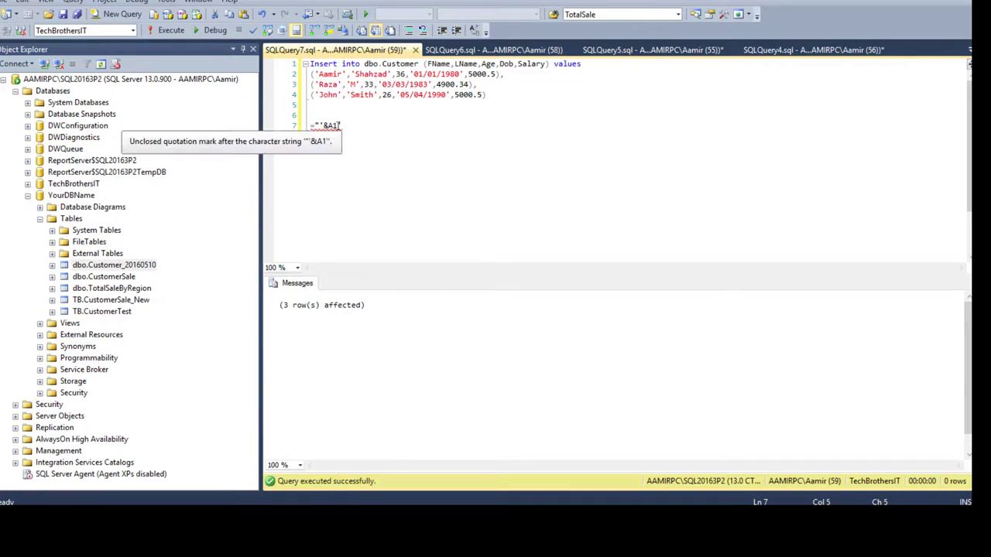
key(Right)
key(Right)
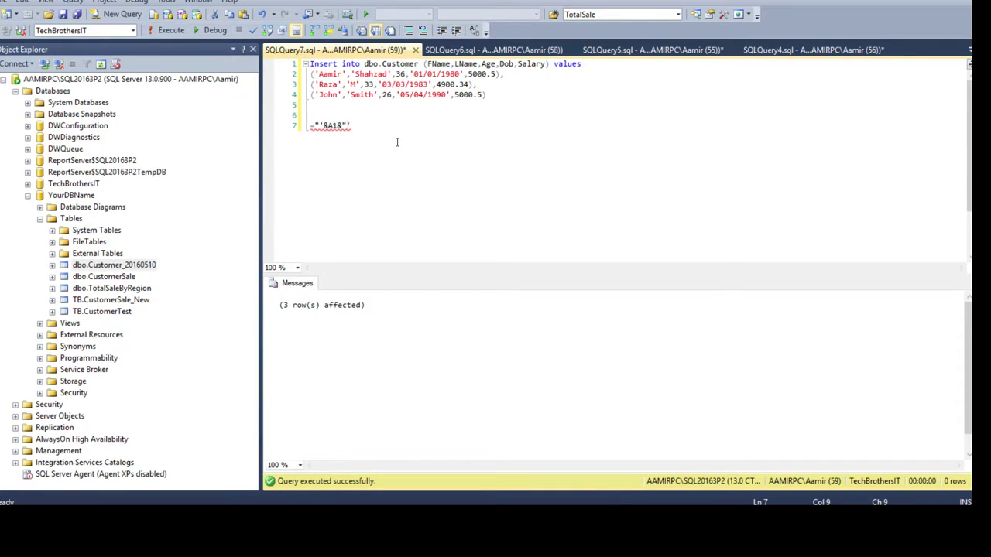
text("')
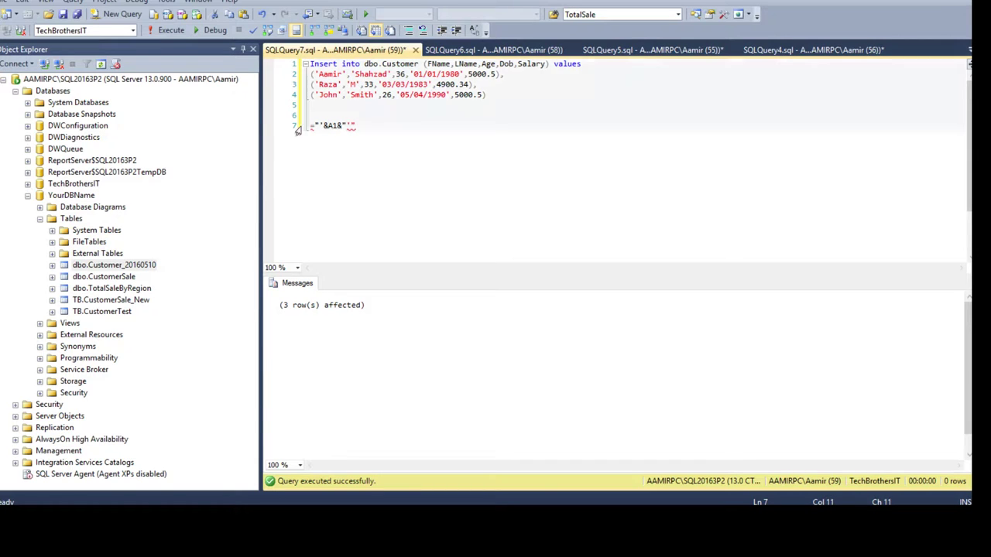
Add a comma after the closing single quote in the line 7 sample, making it ="'&A1&"',".
click(324, 125)
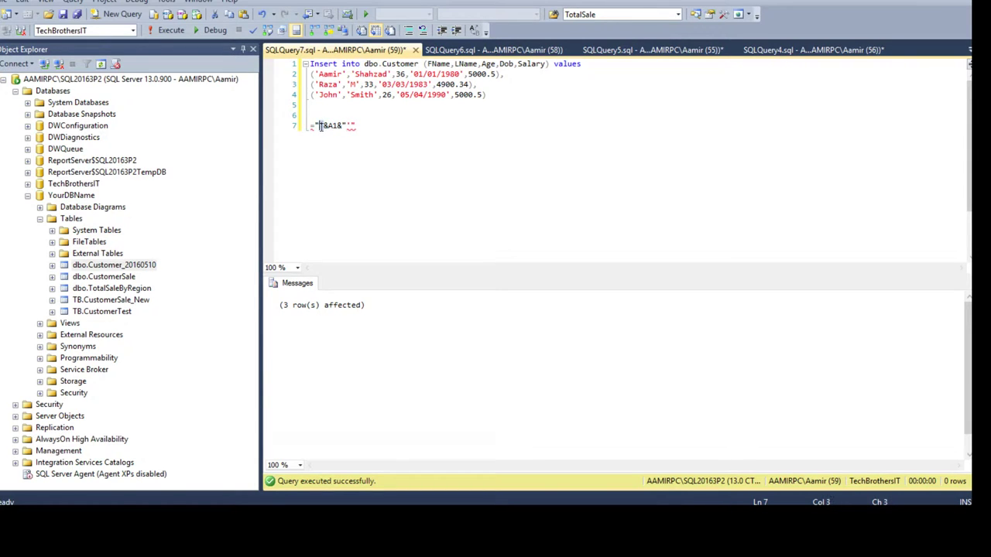
click(336, 125)
double_click(333, 125)
click(341, 126)
text(")
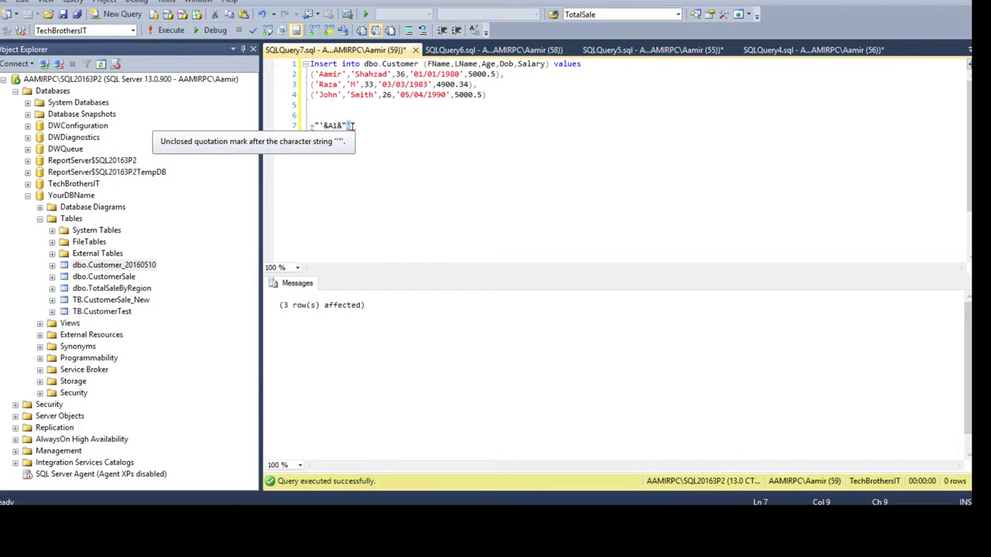
text(',)
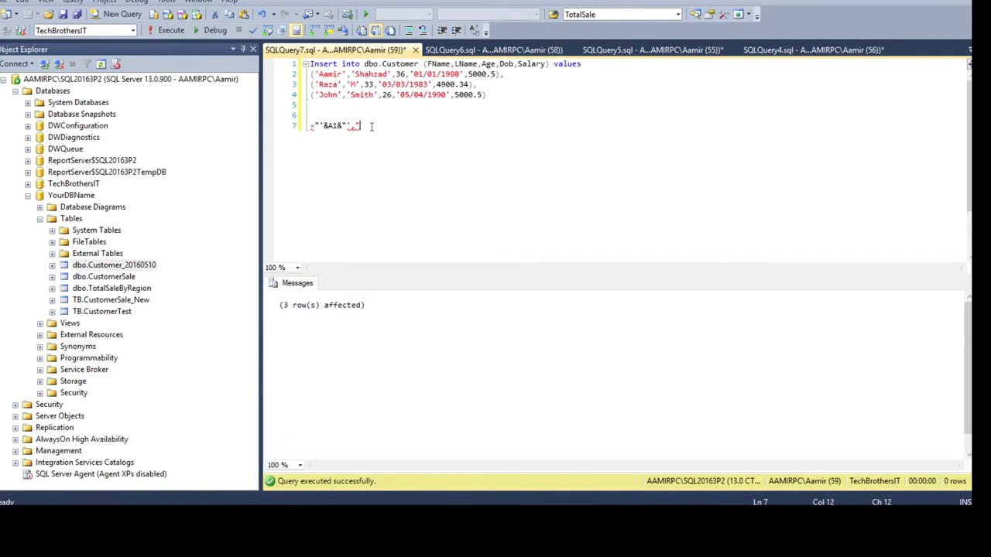
drag(371, 126, 258, 123)
click(344, 125)
Switch to the browser, reopen the post on generating insert statements from Excel data from the tutorial index, and review its formulas and generated statements.
key(alt+Tab)
scroll(11, 25, up, 4)
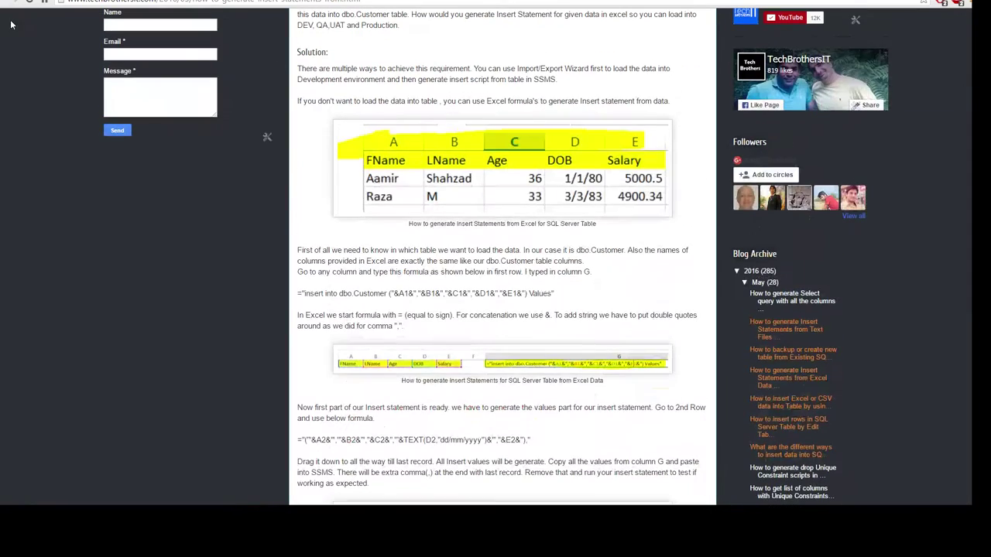
click(432, 349)
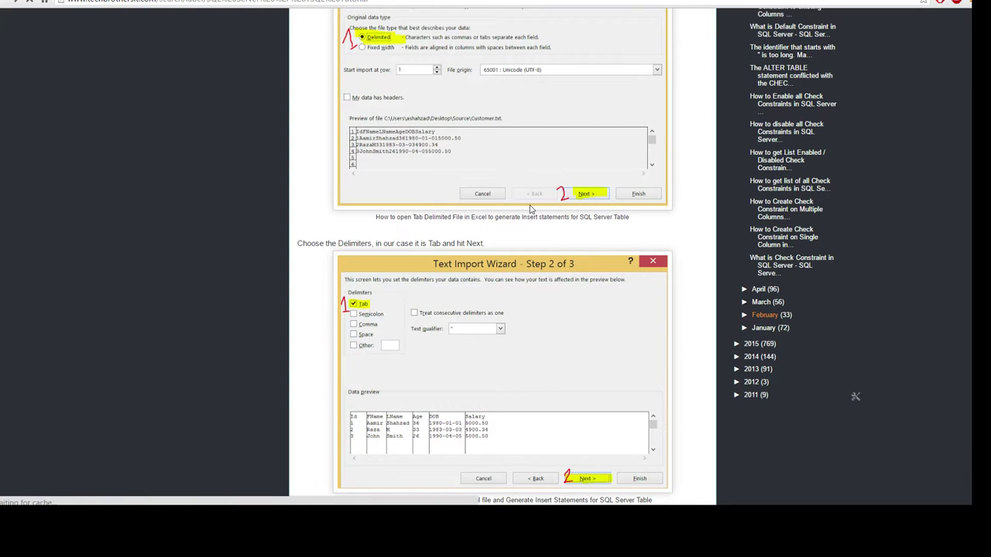
key(alt+Left)
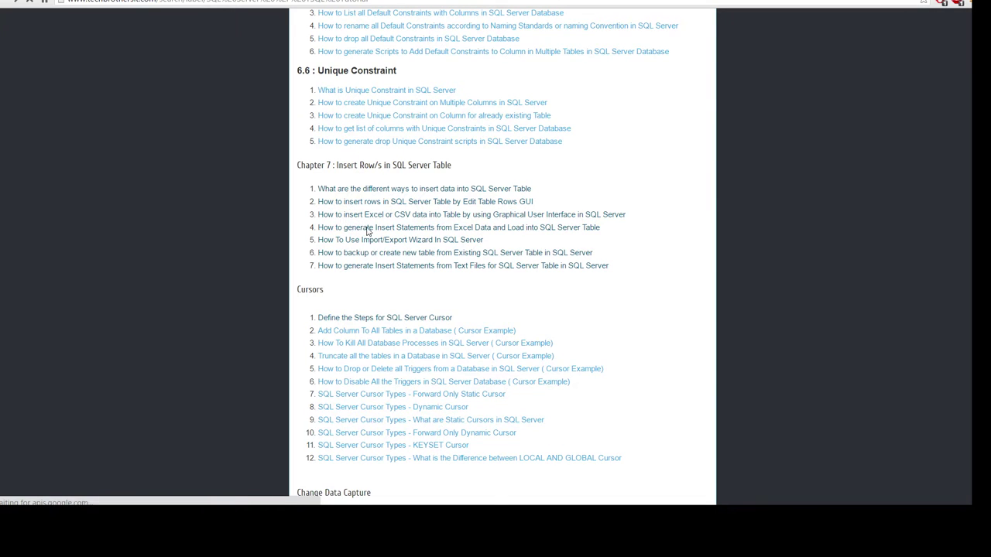
click(530, 233)
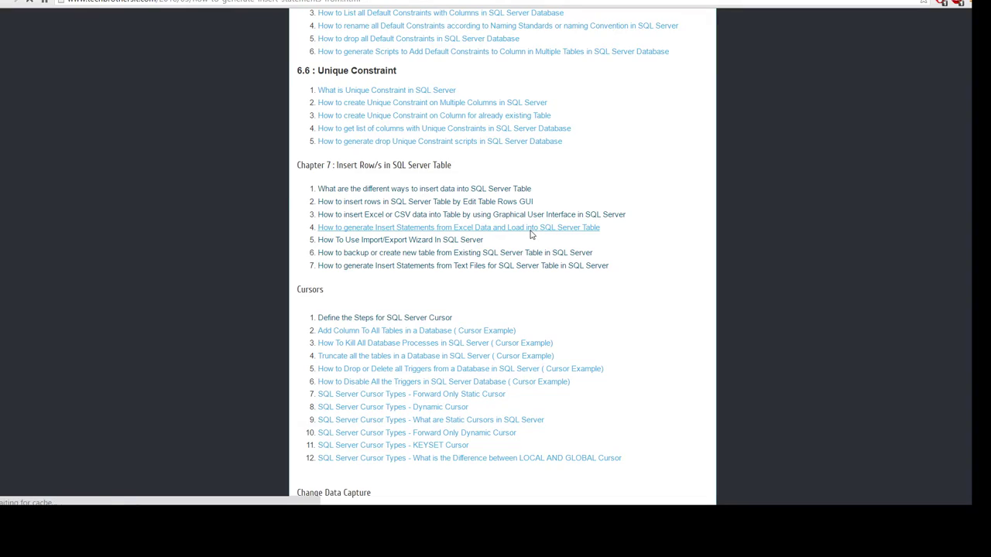
scroll(532, 236, down, 7)
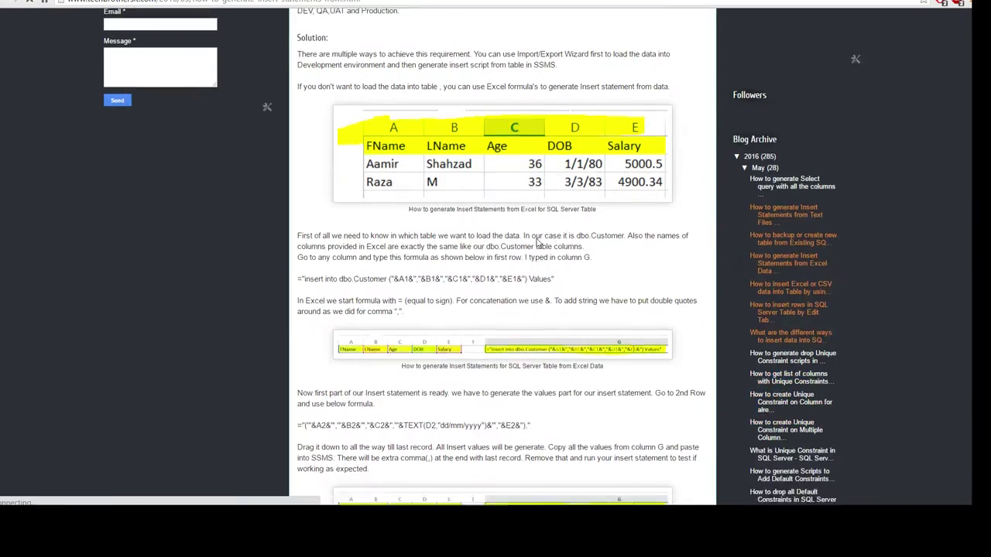
scroll(536, 239, down, 2)
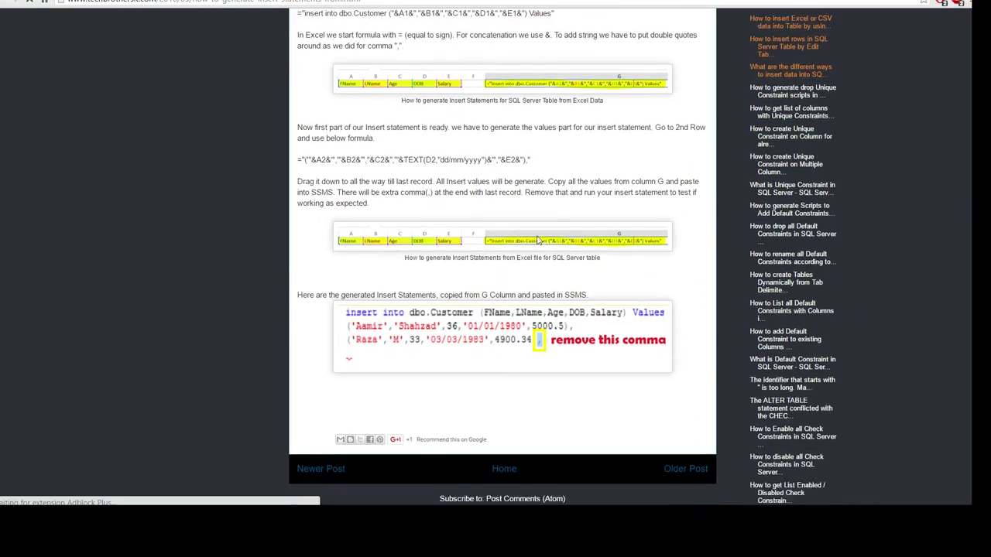
scroll(534, 242, up, 4)
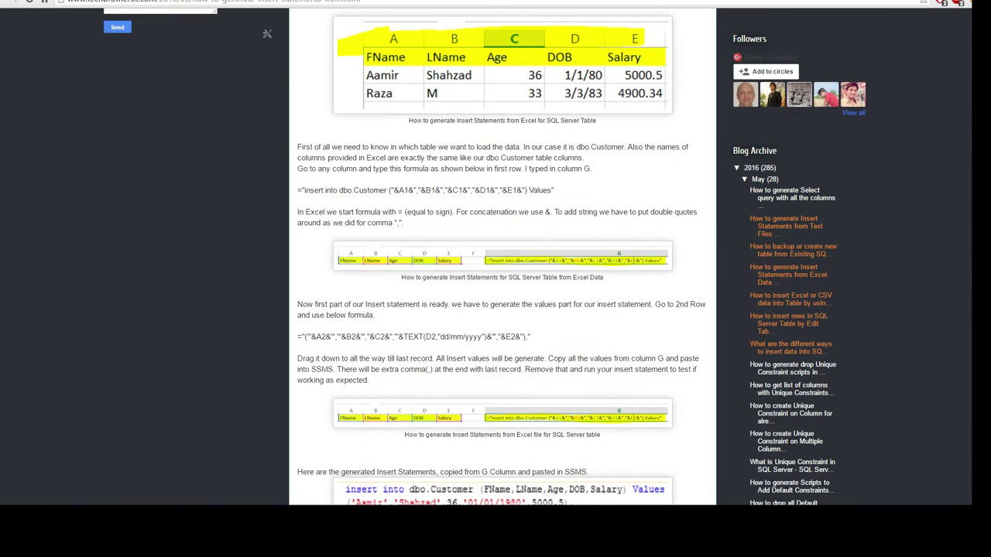